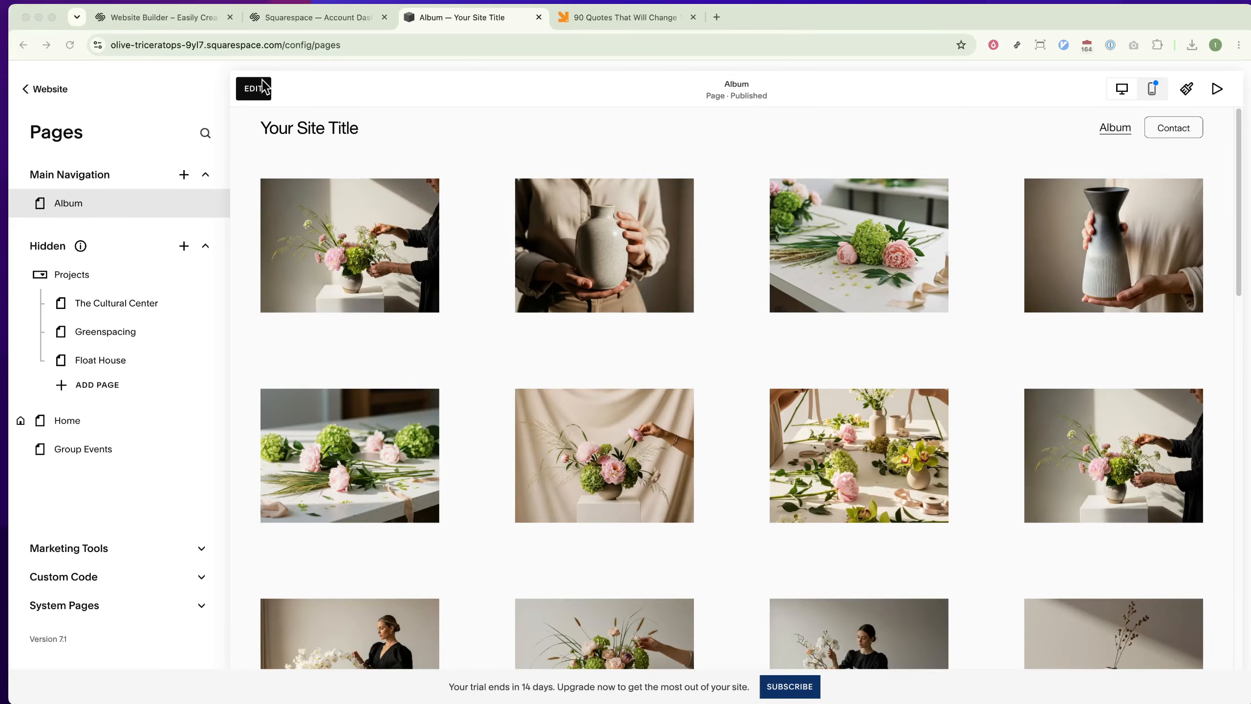
# - Start editing the Album page and add a blank section above the photo gallery
pyautogui.click(255, 91)
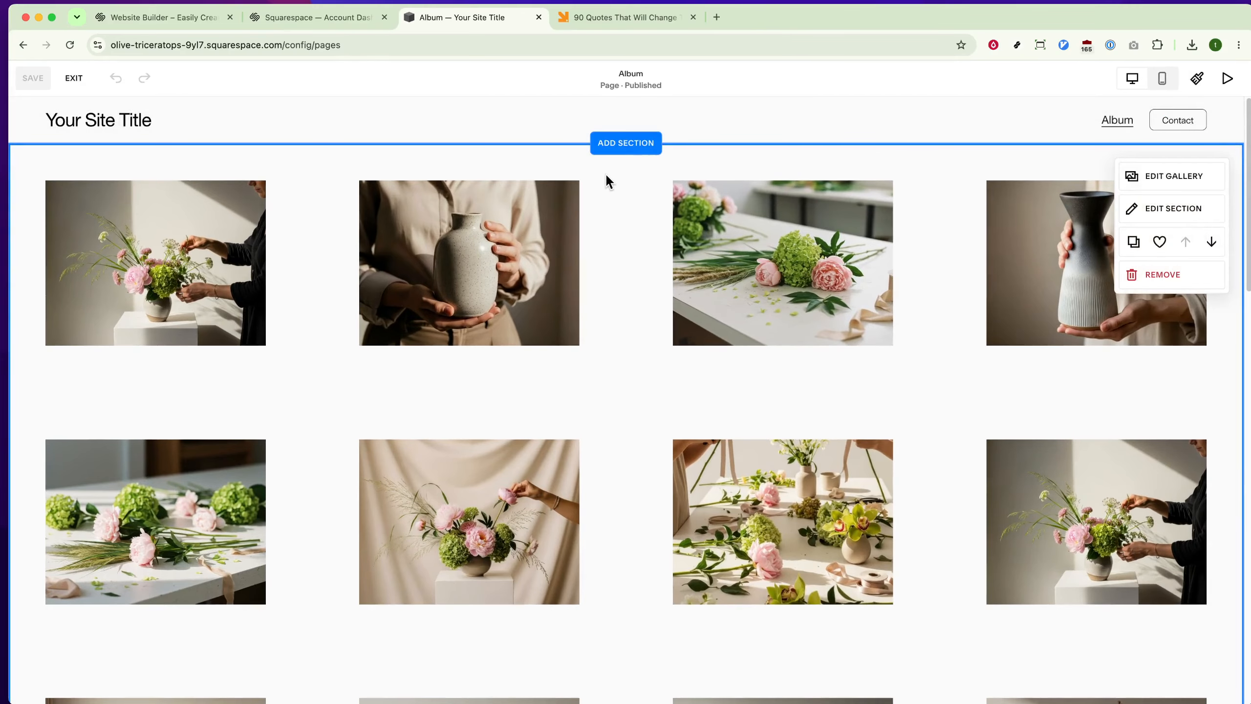
pyautogui.click(619, 149)
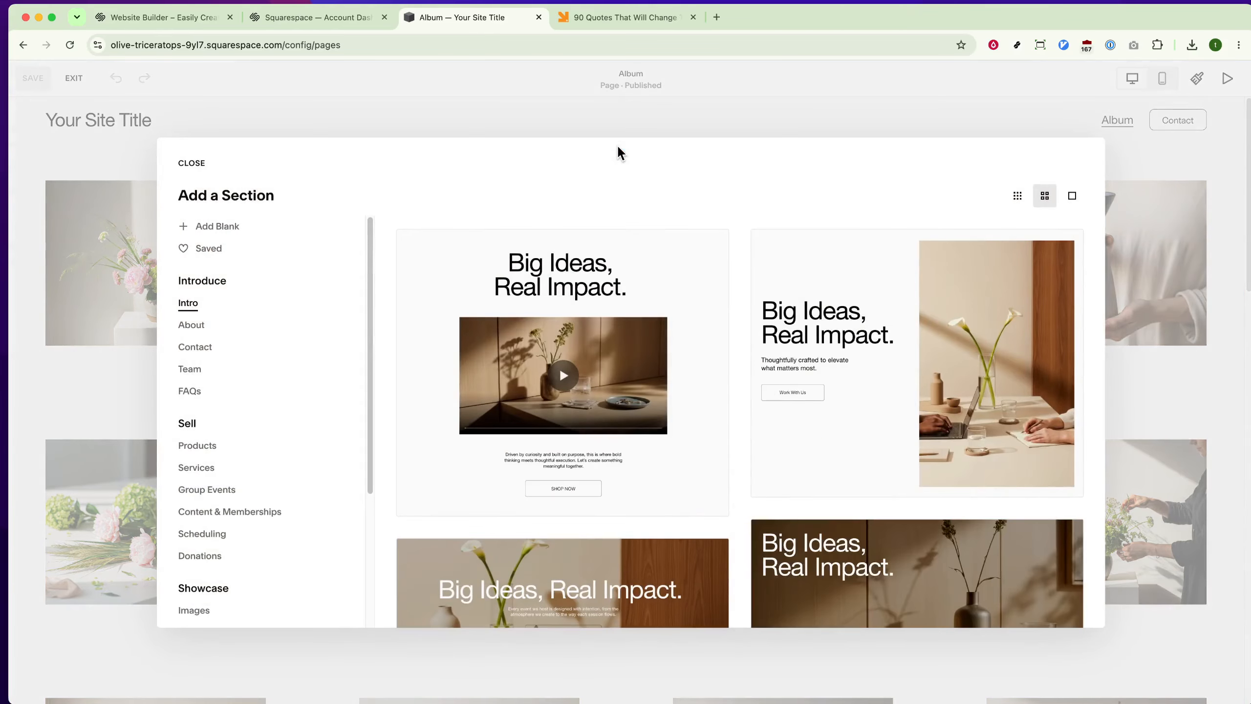
pyautogui.click(202, 228)
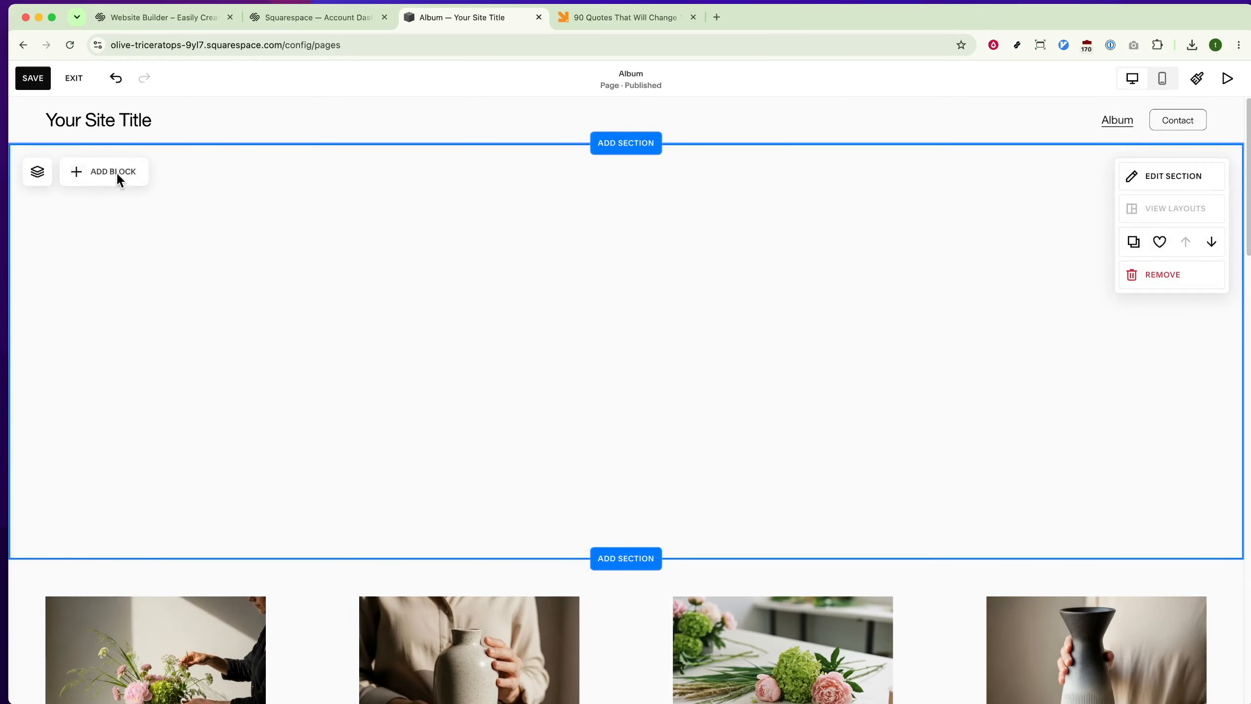
# - Add a Quote block to the blank section and place it in the section's right half, near the upper edge
pyautogui.click(115, 171)
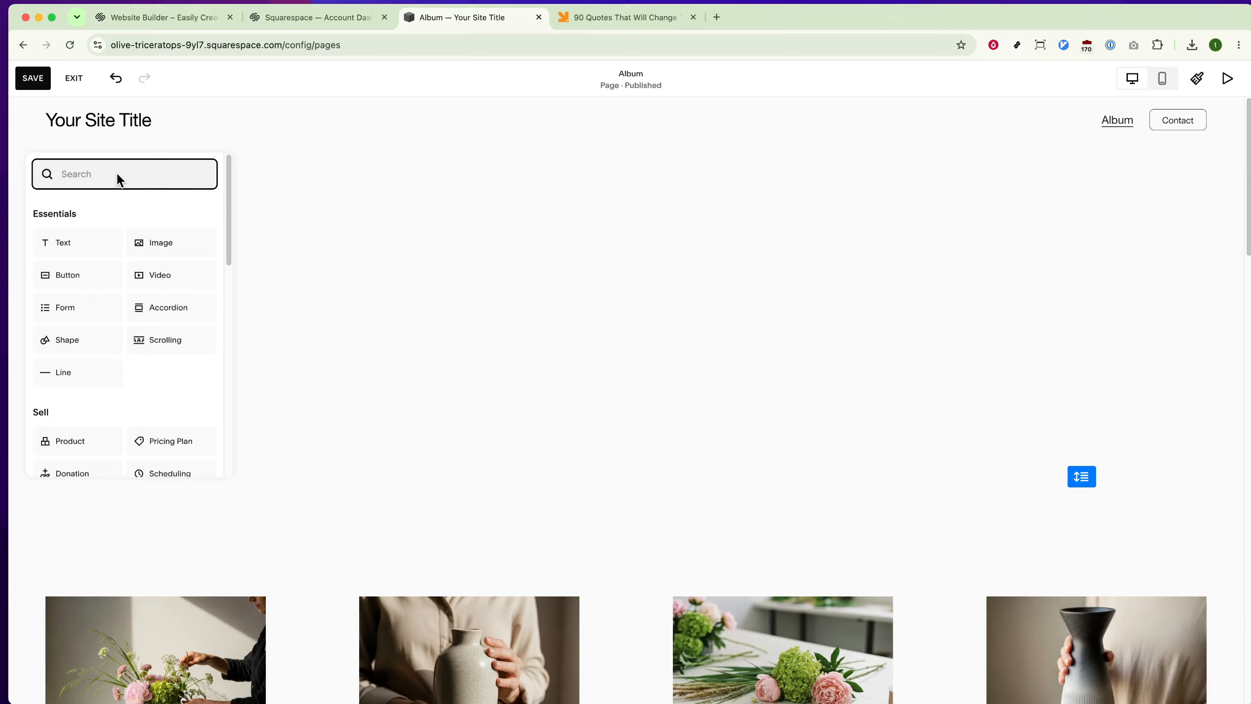
pyautogui.write('quo')
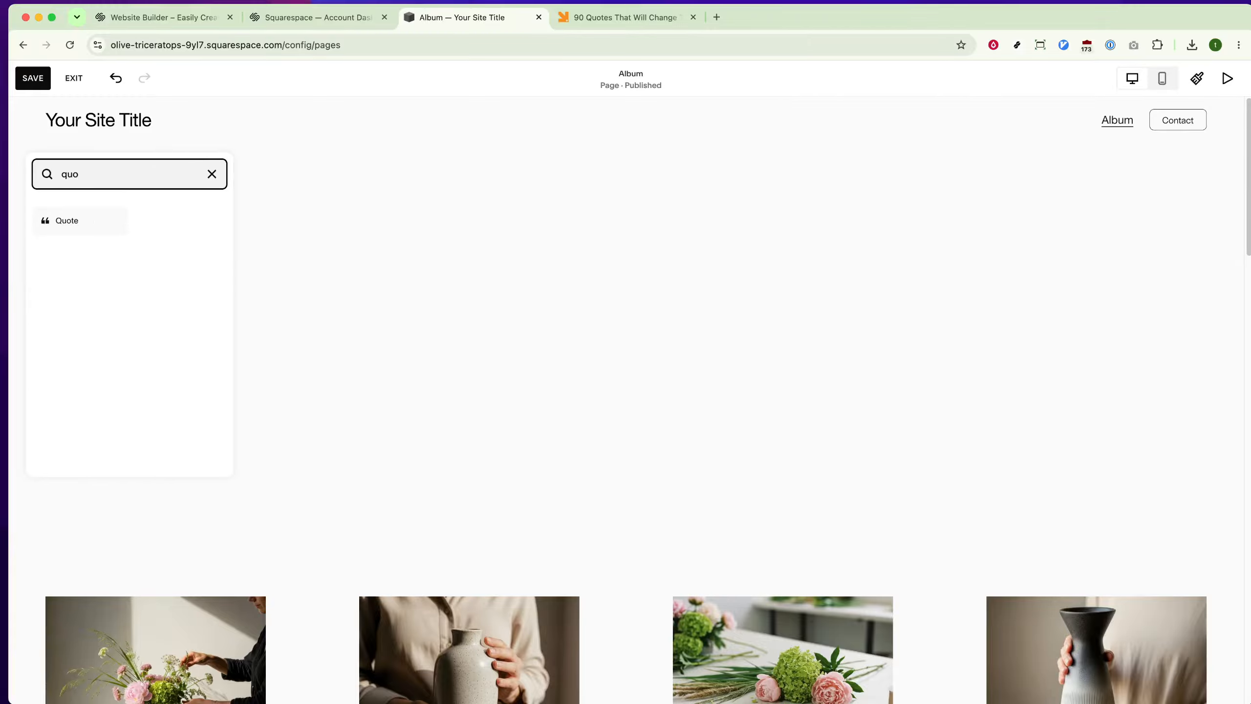
pyautogui.click(88, 223)
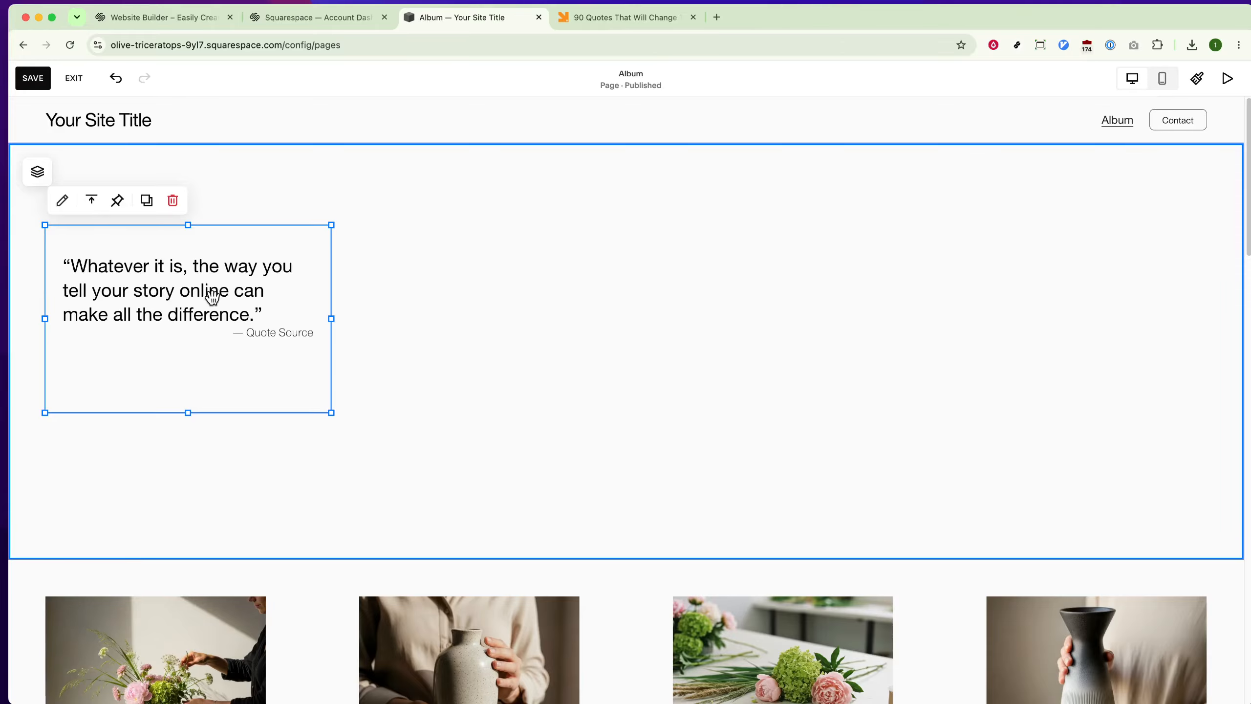
pyautogui.moveTo(212, 297); pyautogui.dragTo(941, 328)
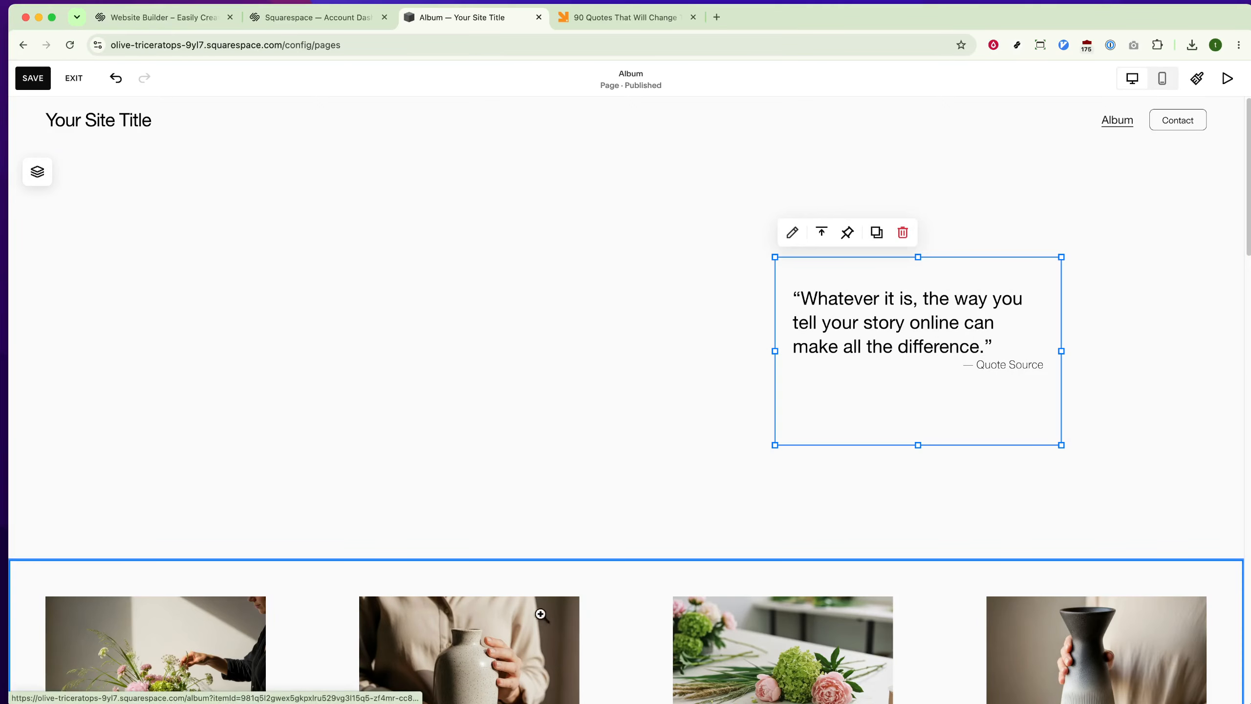
pyautogui.moveTo(904, 305); pyautogui.dragTo(908, 271)
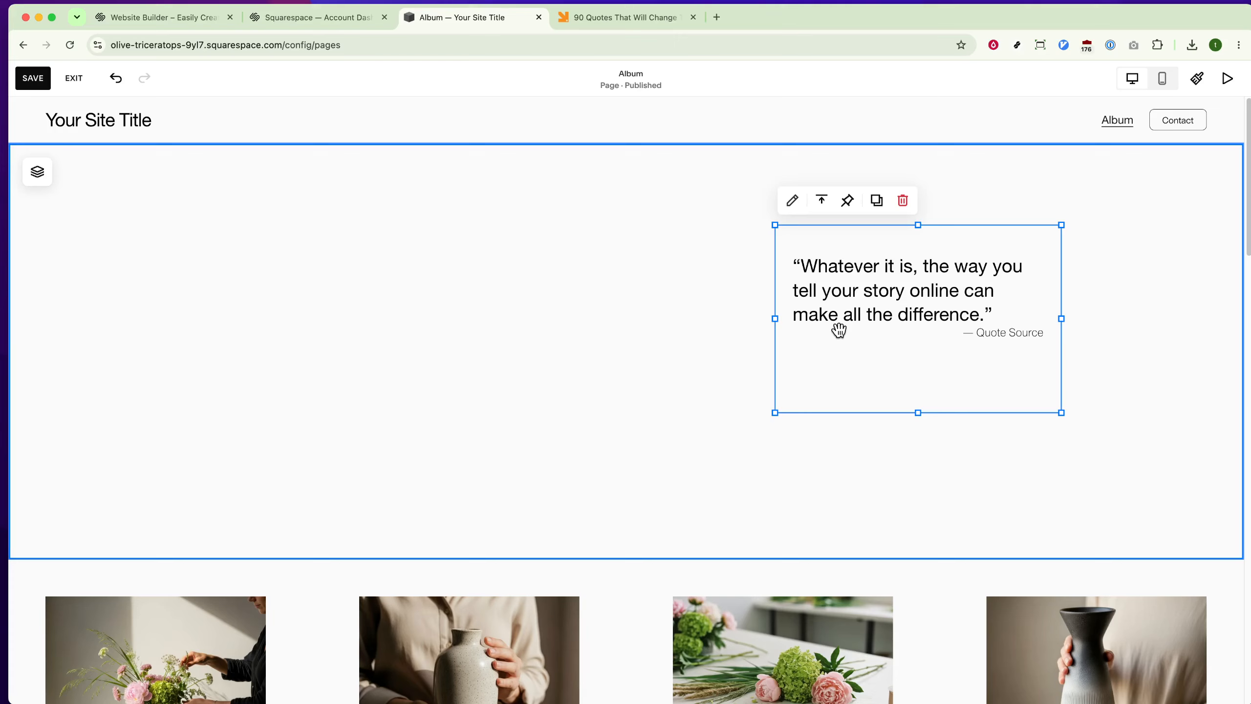
# - Replace the placeholder quote with quote 6, about mistakes and slow progress, copied from the 90 Quotes web page without its final period
pyautogui.doubleClick(855, 313)
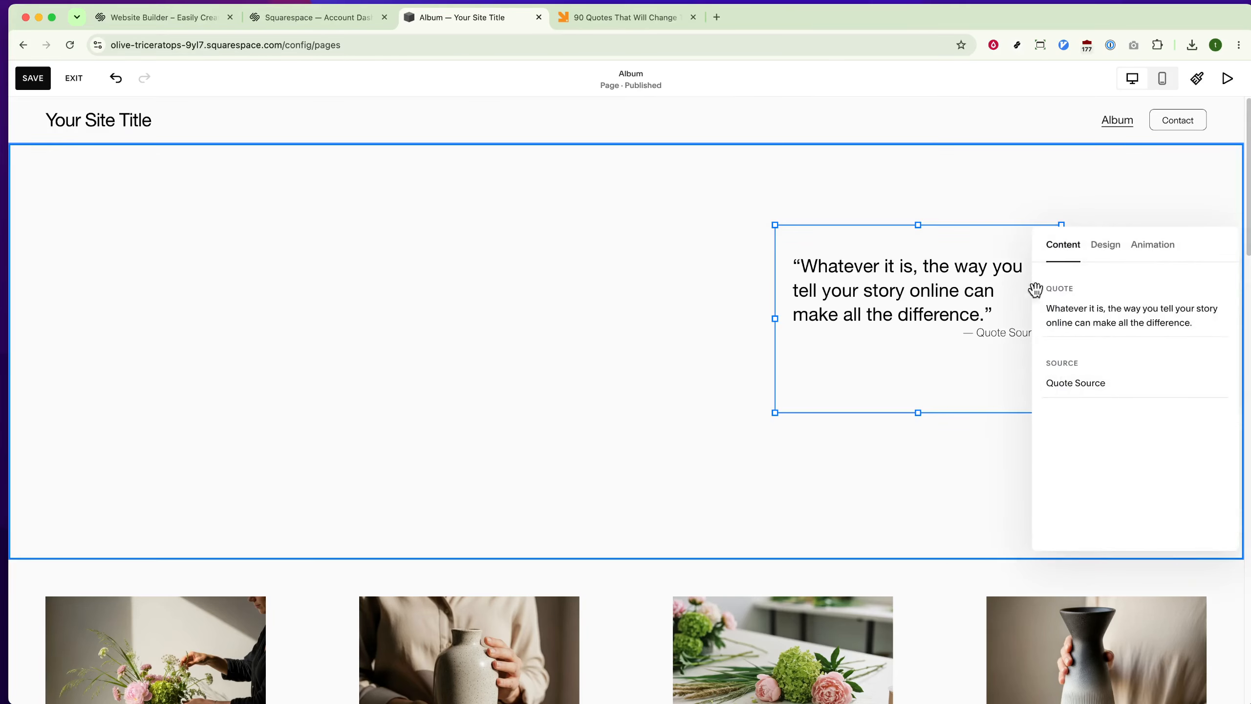
pyautogui.click(1089, 310)
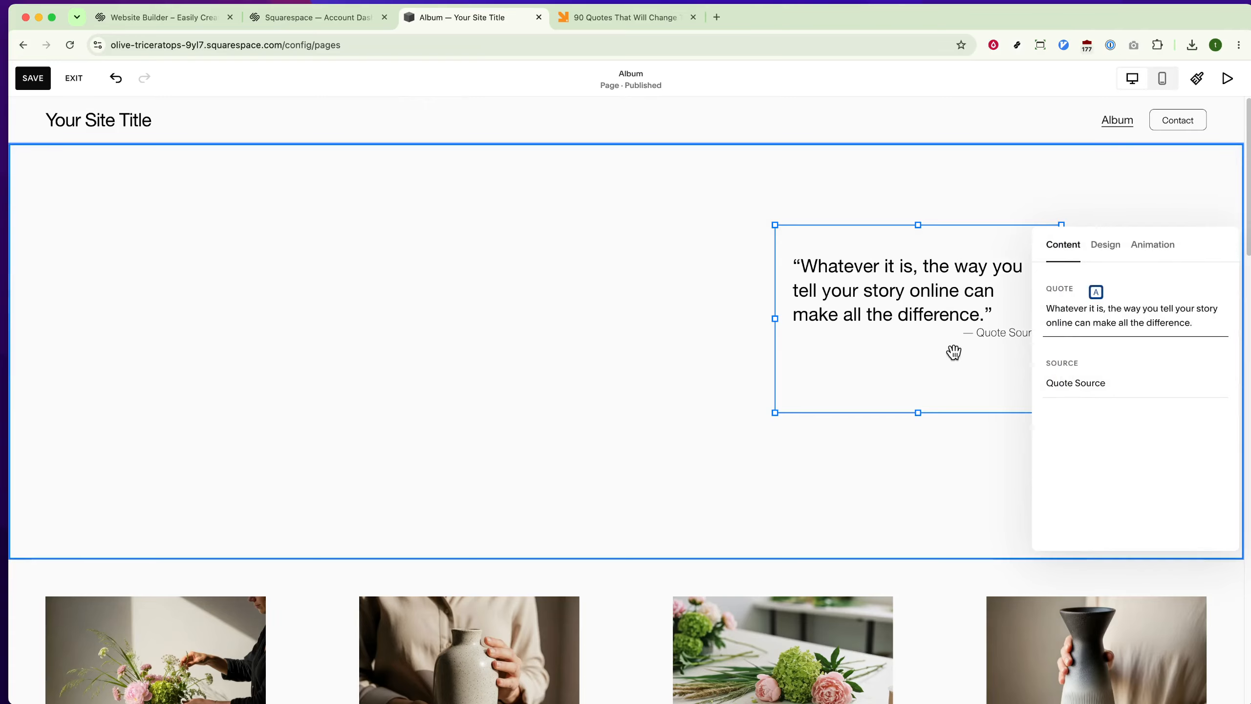
pyautogui.click(652, 31)
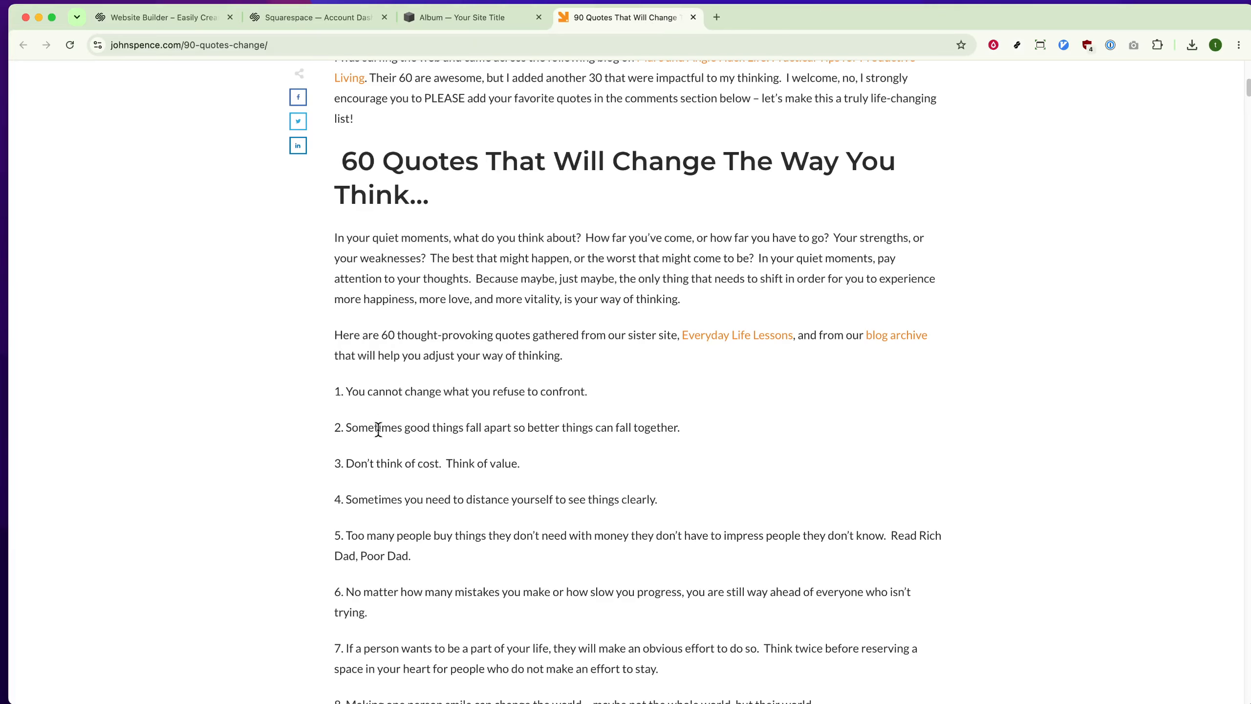
pyautogui.scroll(-3, 372, 424)
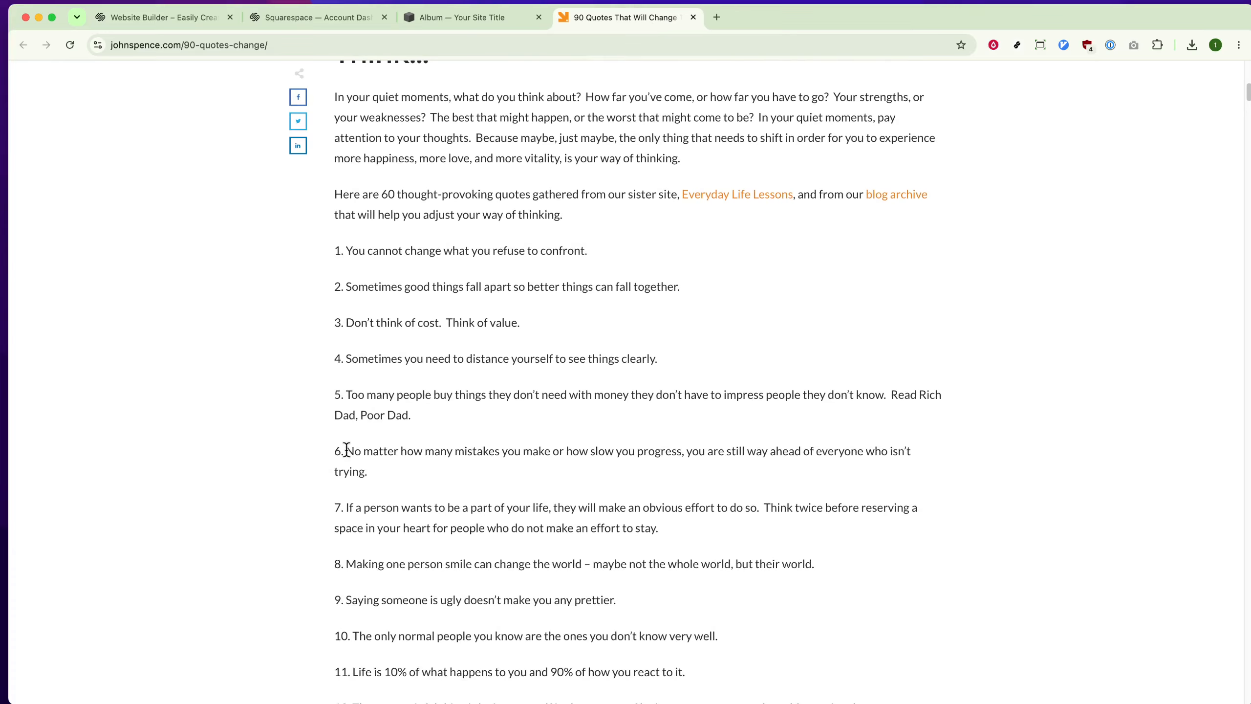
pyautogui.moveTo(347, 449); pyautogui.dragTo(364, 470)
pyautogui.press('super+c')
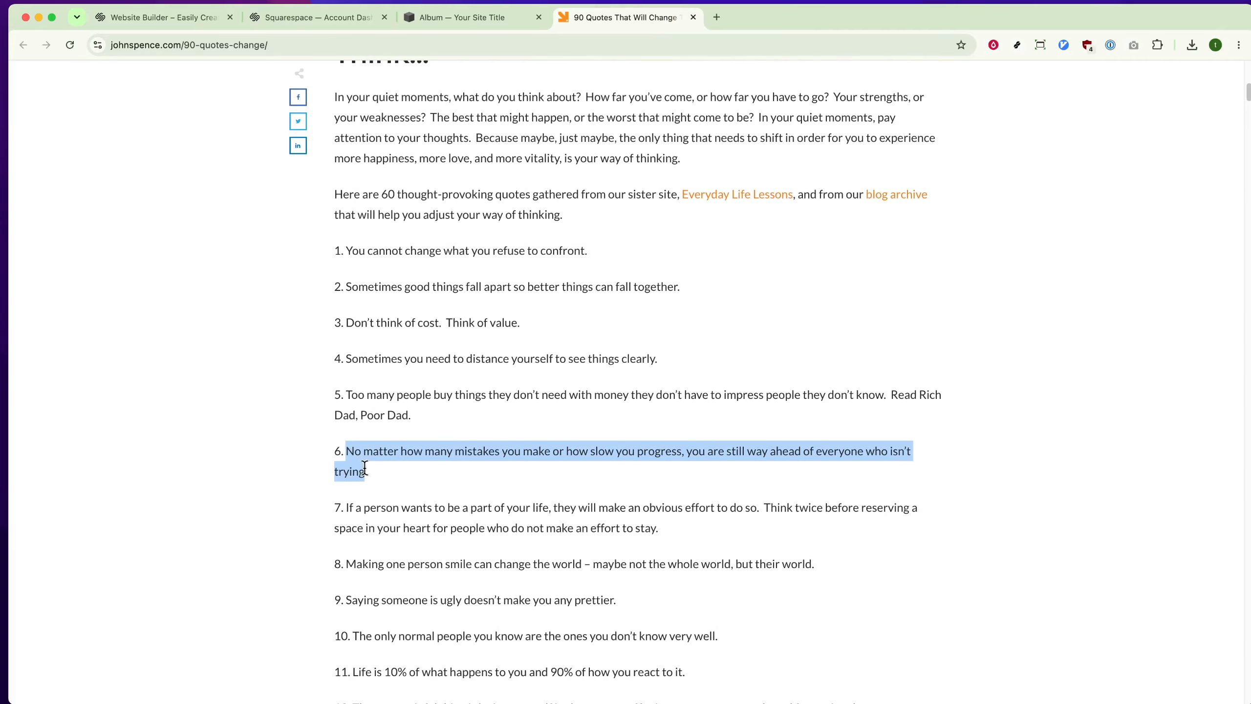
pyautogui.click(481, 19)
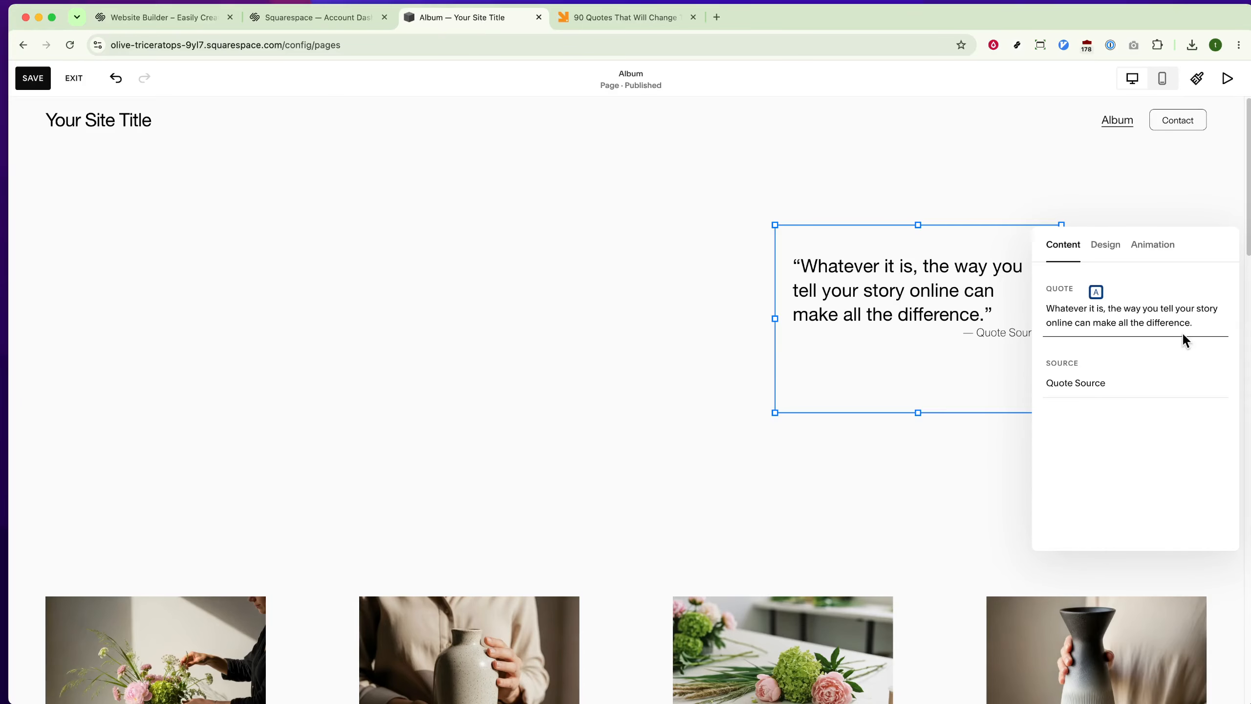
pyautogui.press('super+a')
pyautogui.press('super+v')
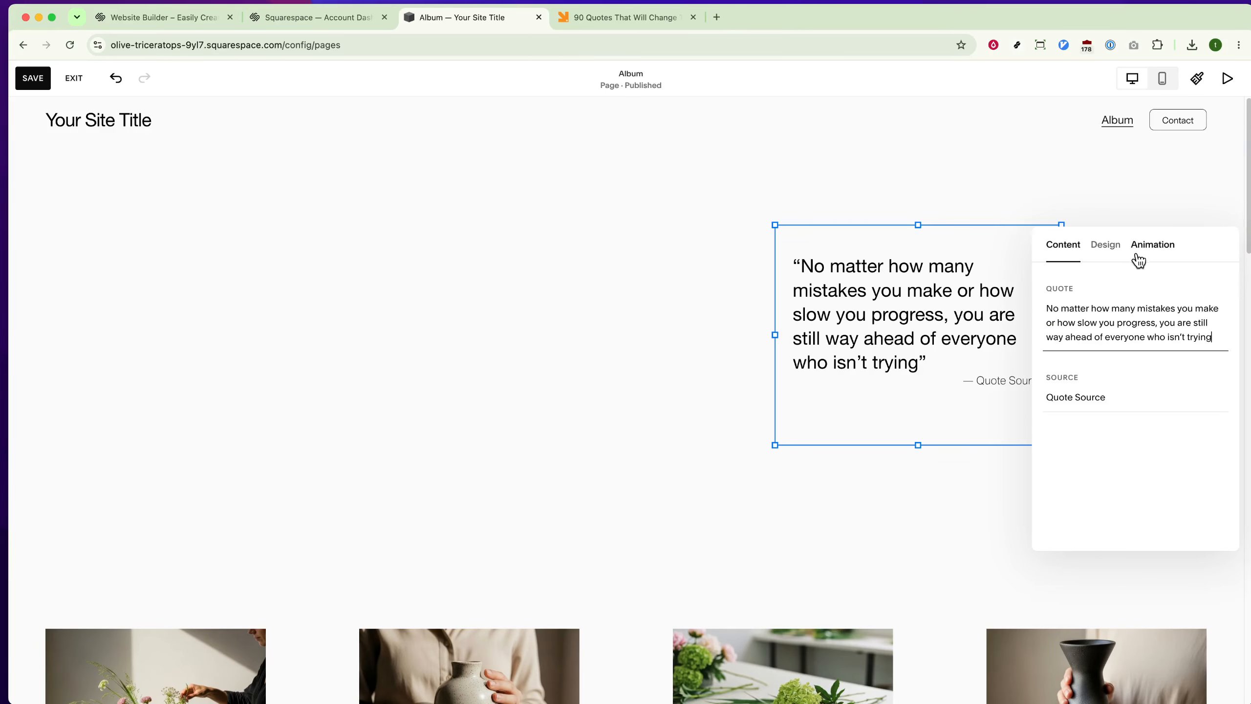
# - Turn on the quote block's background and set its color to the off-white shade of the palette
pyautogui.click(1106, 246)
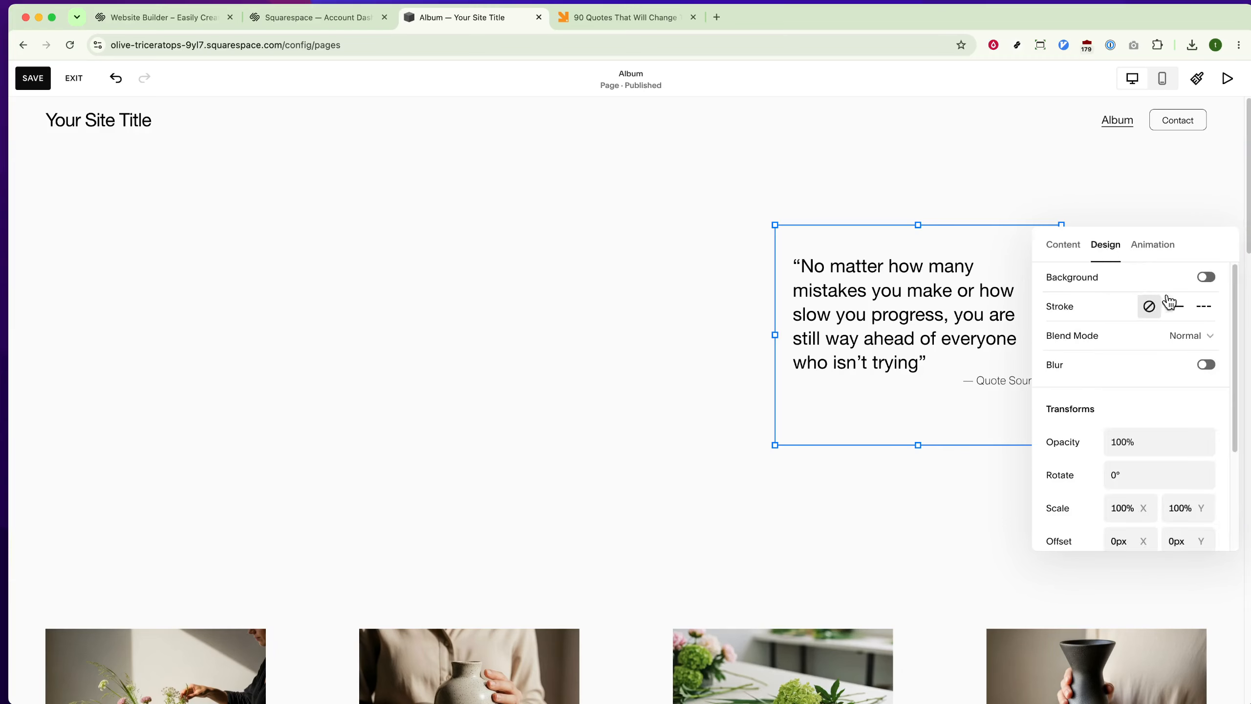
pyautogui.click(1206, 277)
pyautogui.click(1213, 309)
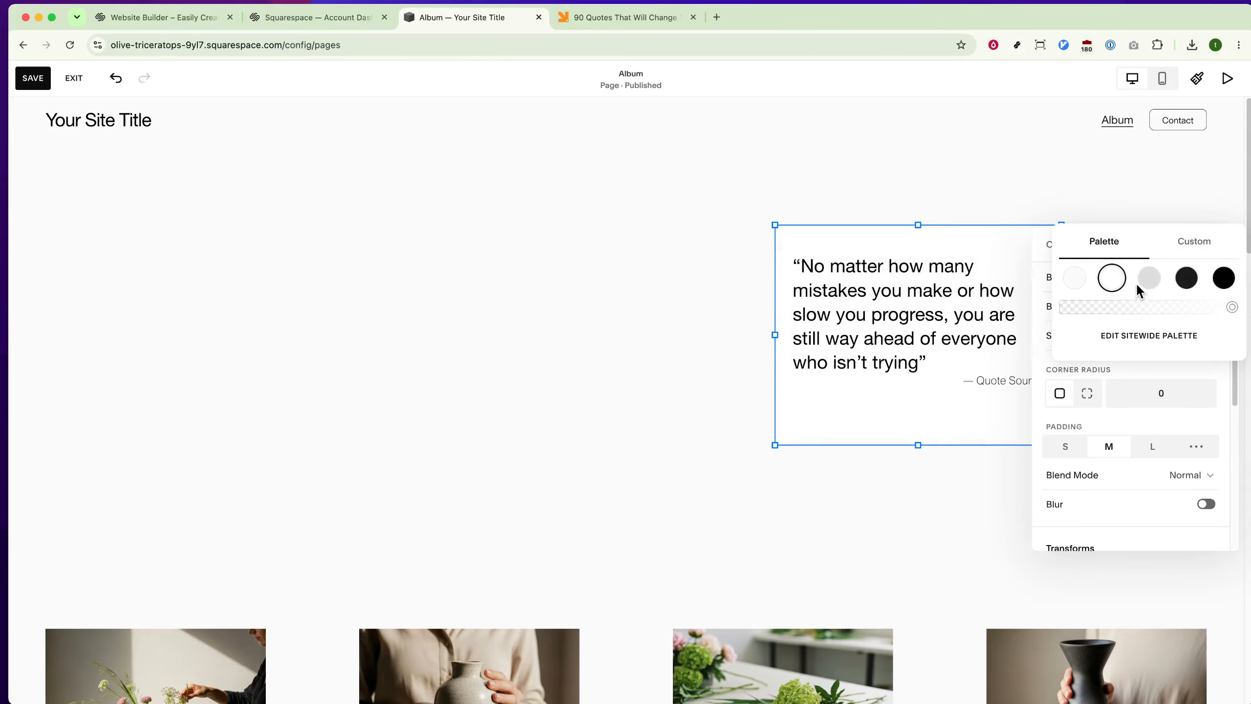
pyautogui.click(1148, 279)
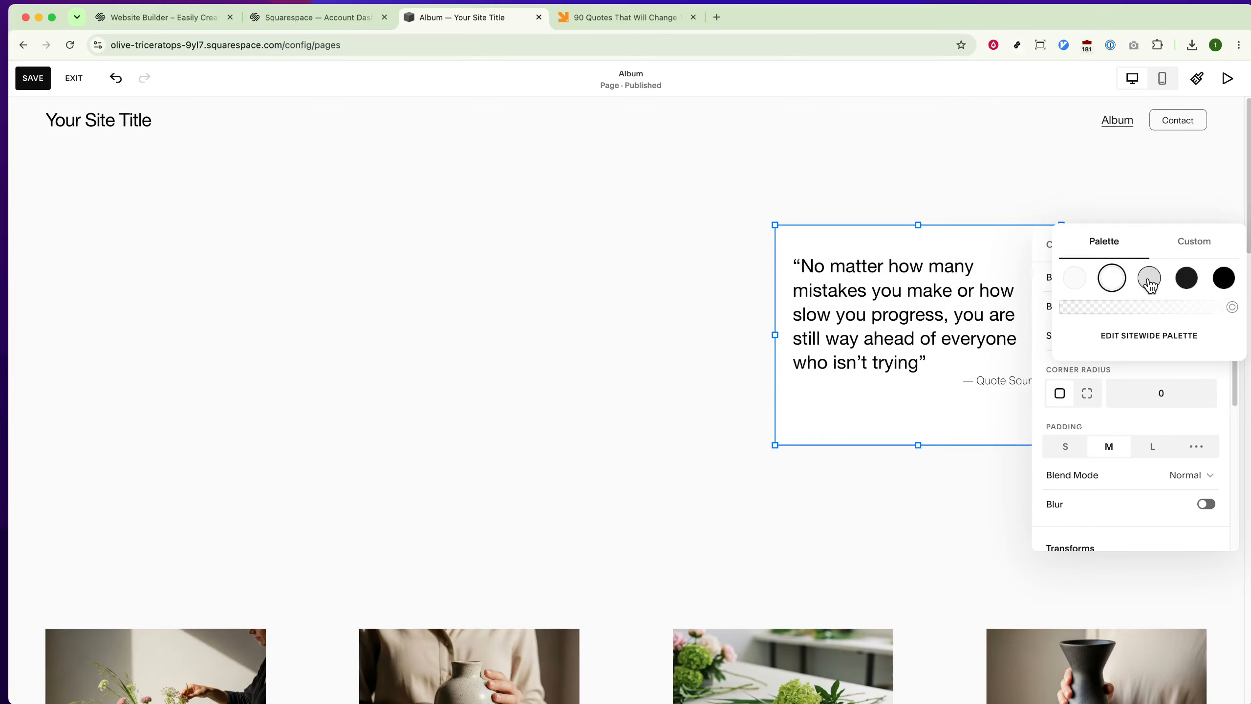
pyautogui.click(1074, 278)
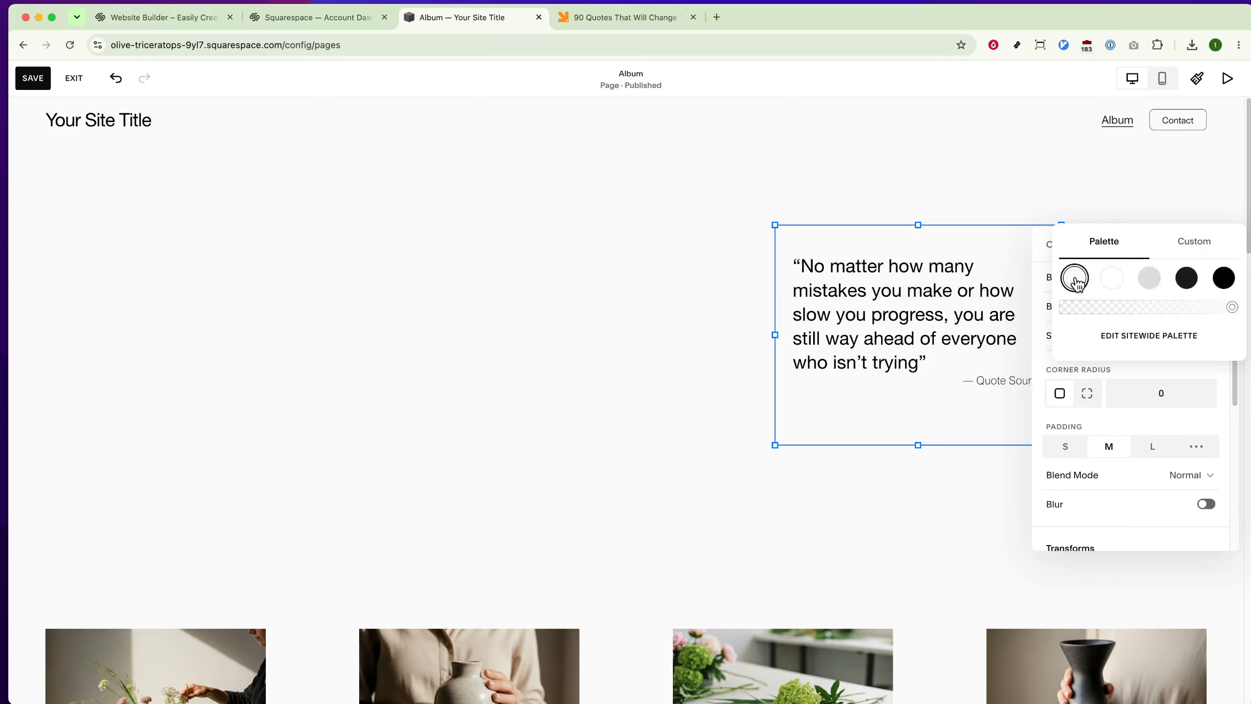
pyautogui.click(936, 494)
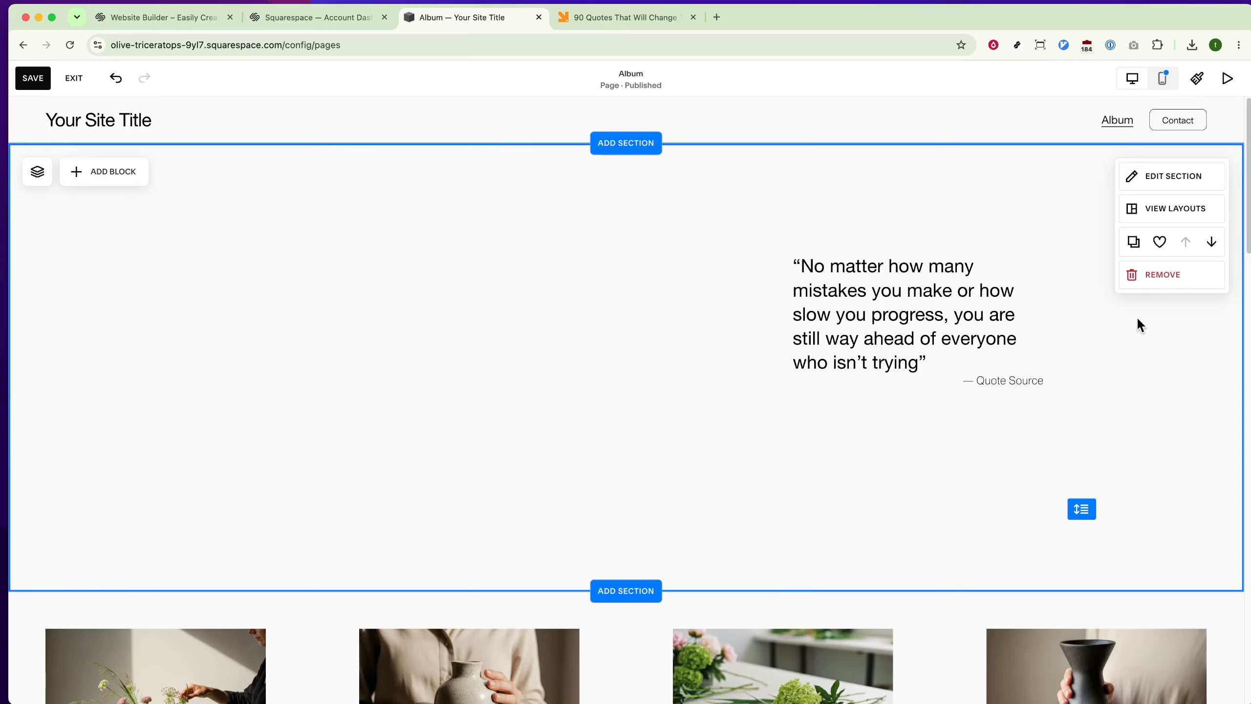
# - Try a solid and a dashed stroke around the quote block, and set the stroke back to none
pyautogui.doubleClick(957, 288)
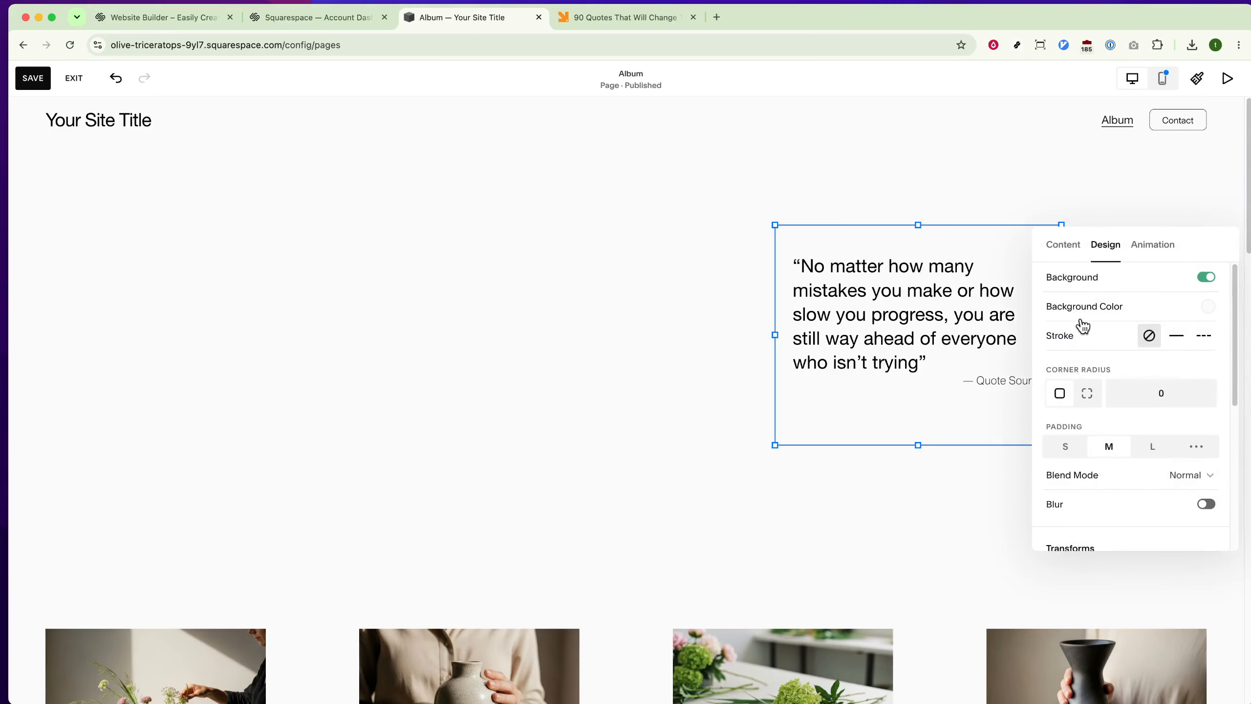
pyautogui.click(1180, 337)
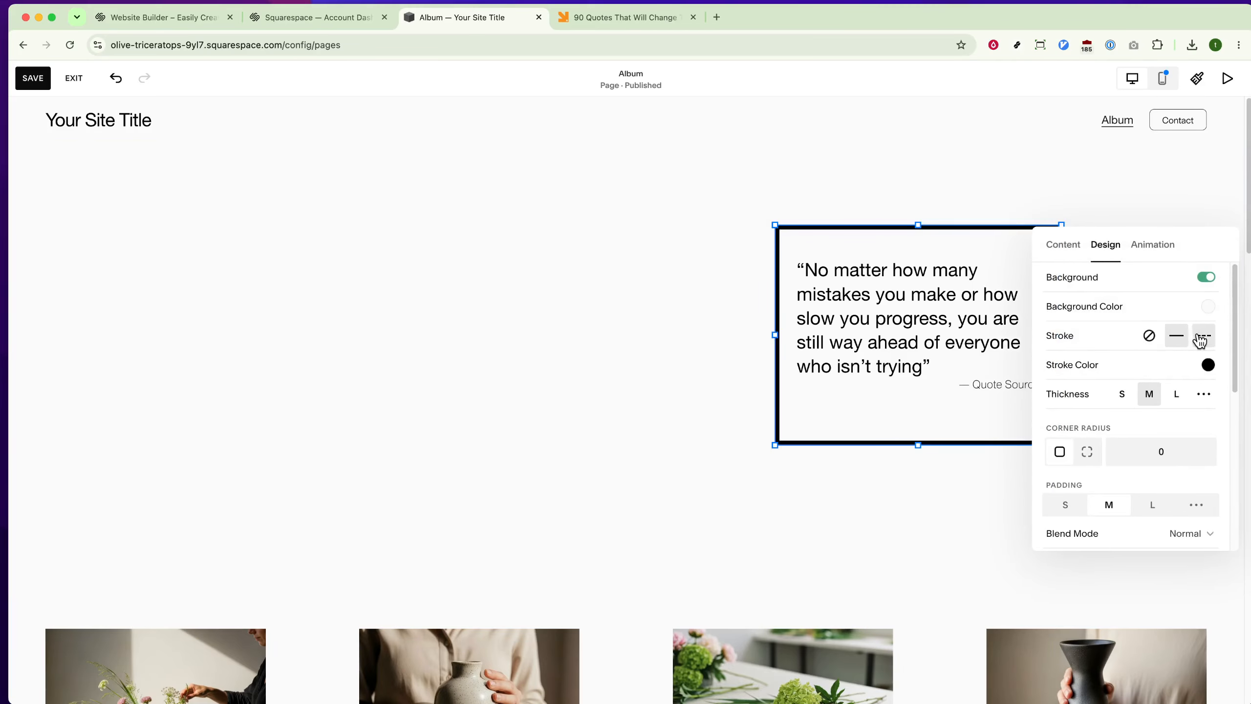
pyautogui.click(1204, 338)
pyautogui.click(1150, 336)
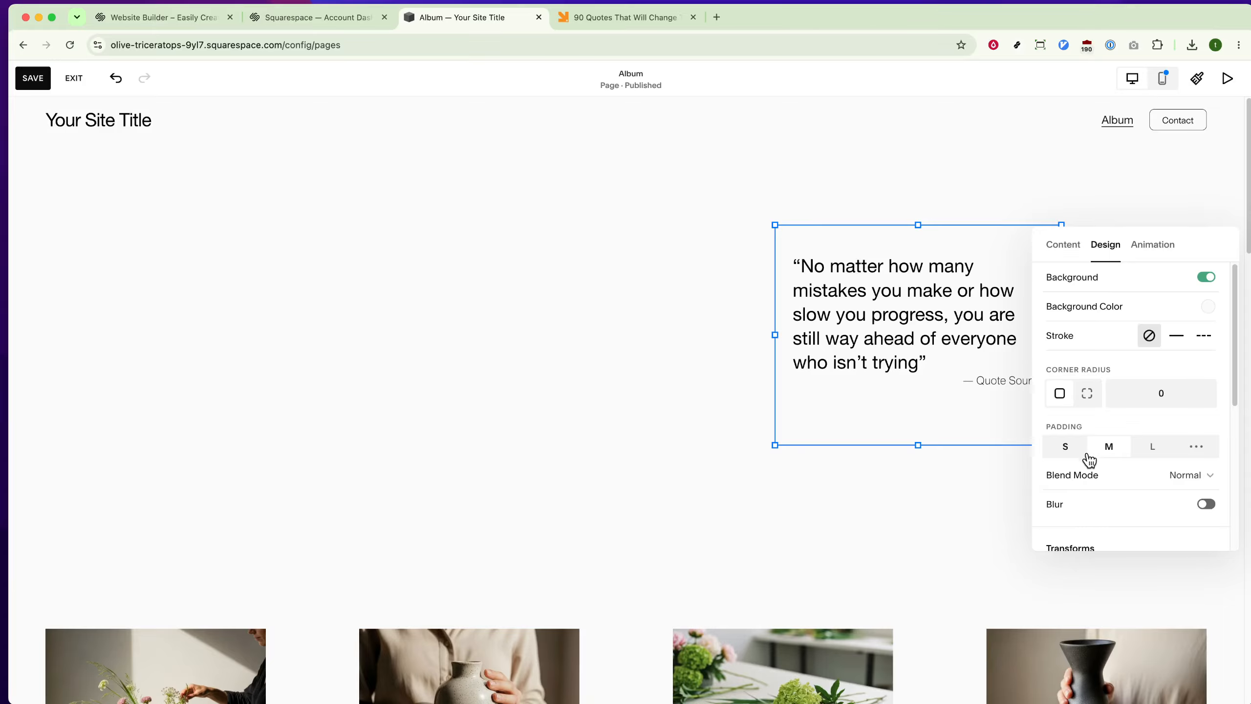
pyautogui.click(1196, 475)
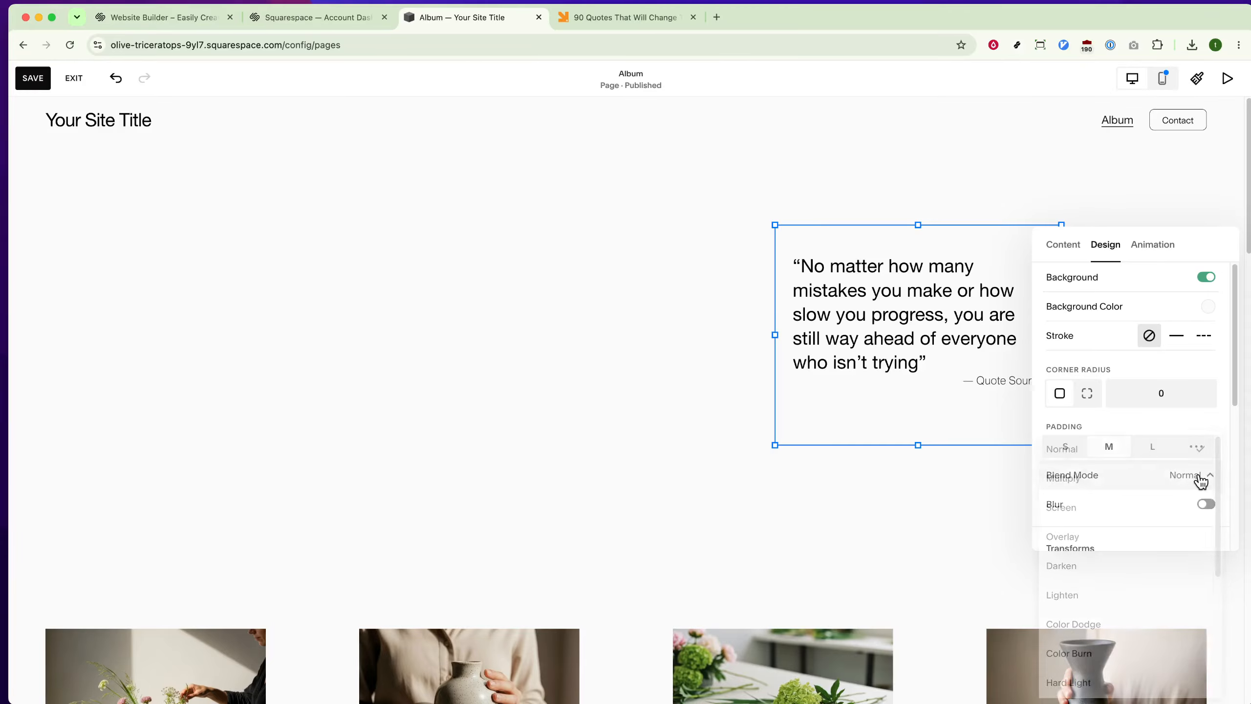
pyautogui.click(838, 505)
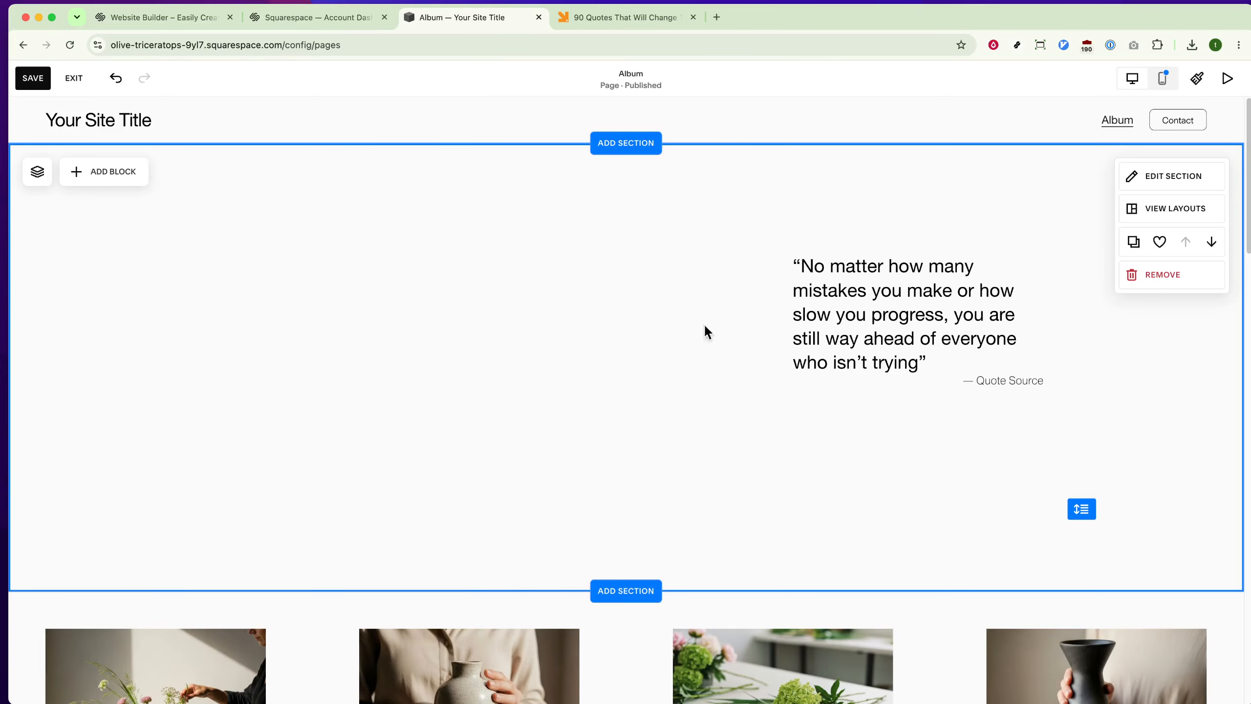
pyautogui.click(938, 340)
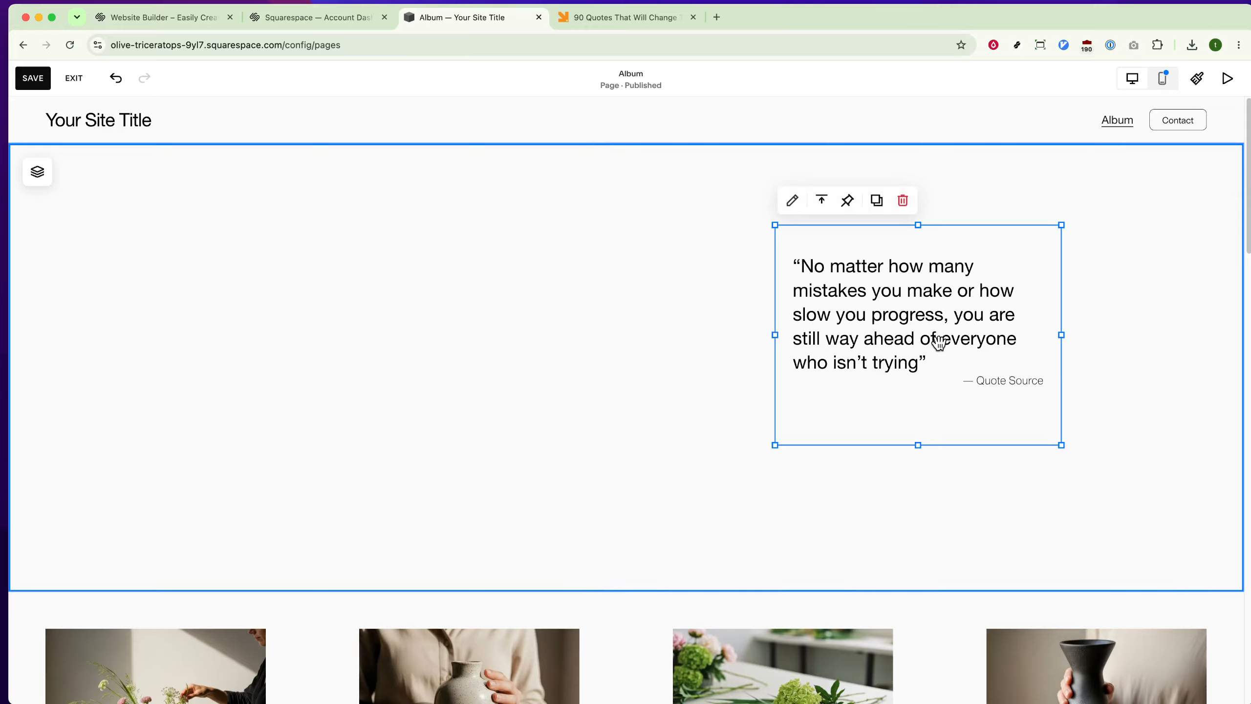
pyautogui.doubleClick(938, 340)
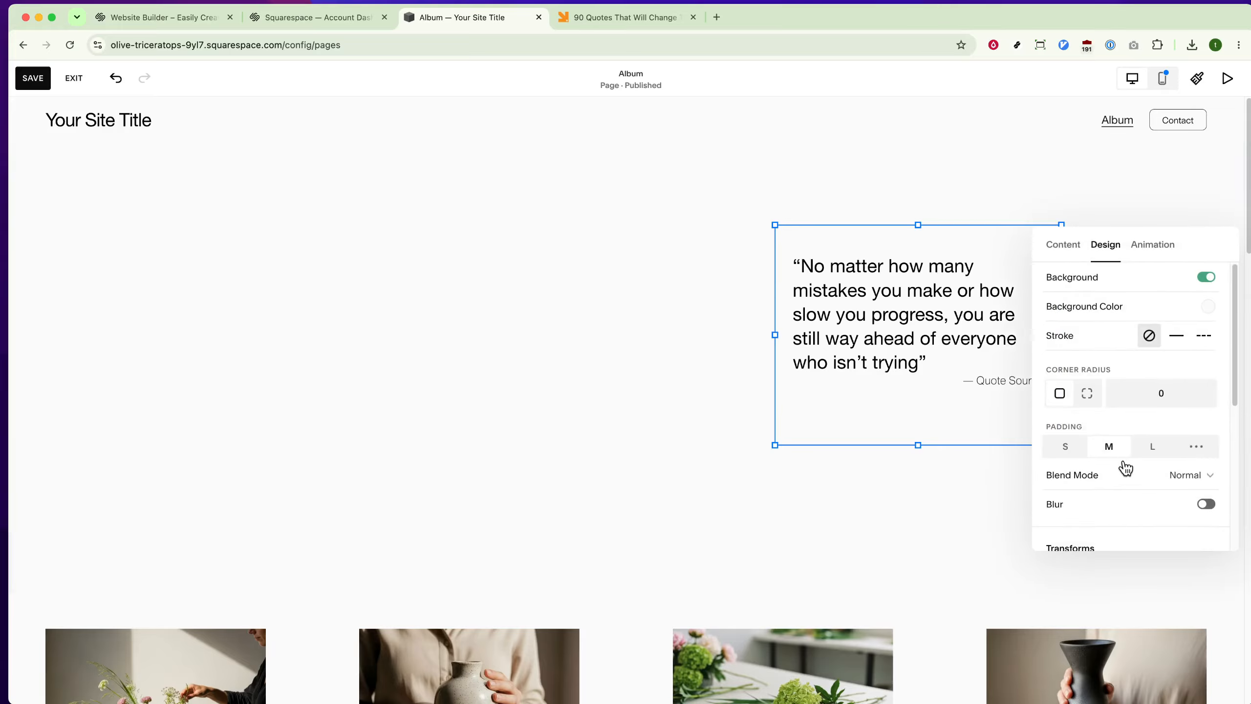
pyautogui.click(599, 346)
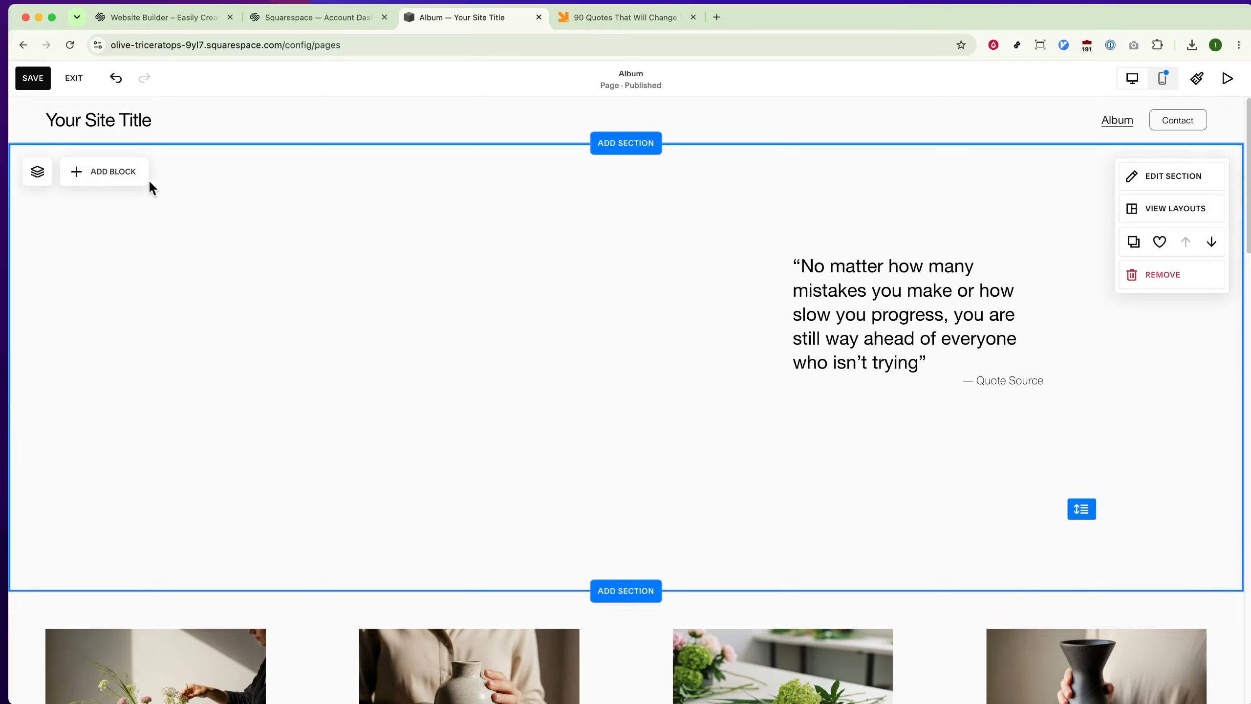
# - Add an Image block to the section beside the quote and select it
pyautogui.click(102, 171)
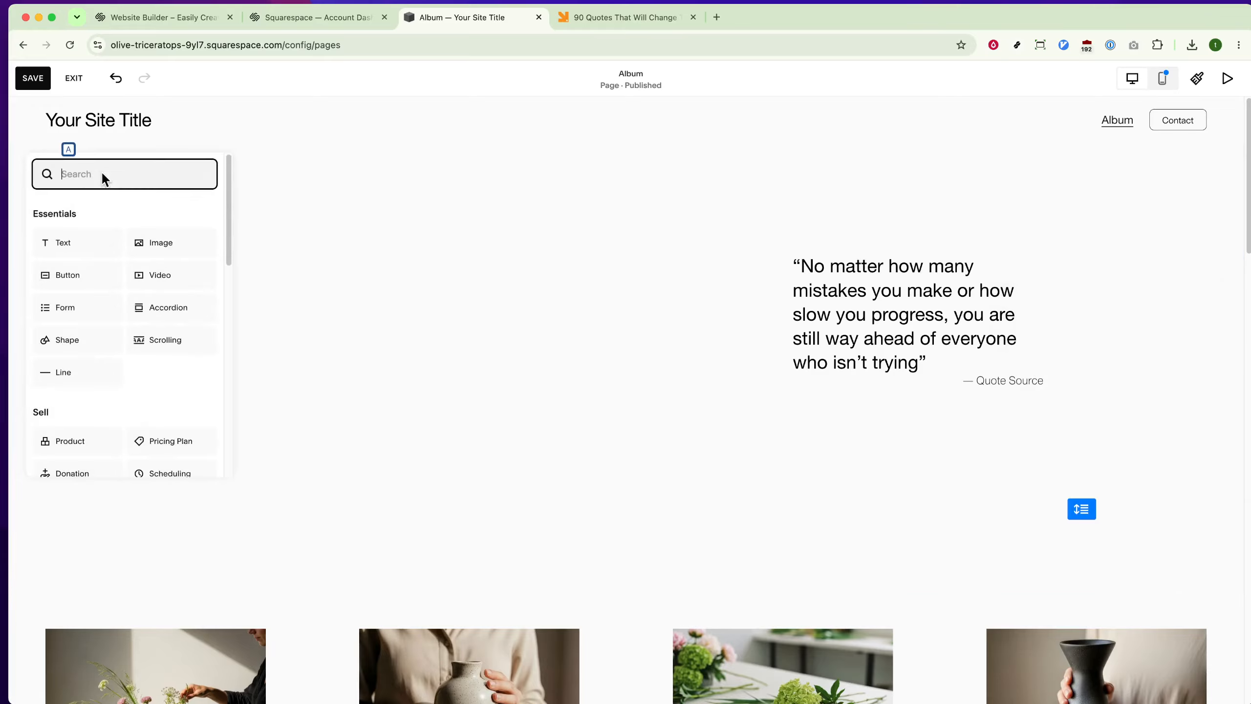
pyautogui.click(150, 231)
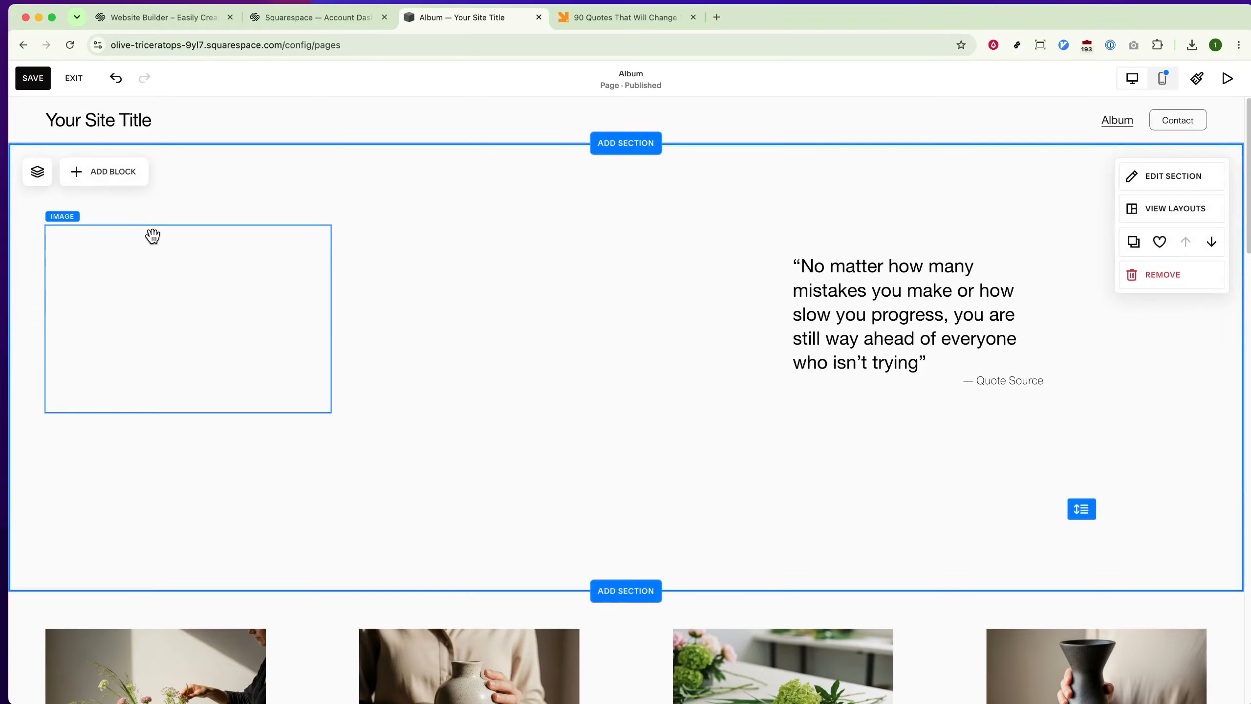
pyautogui.click(152, 236)
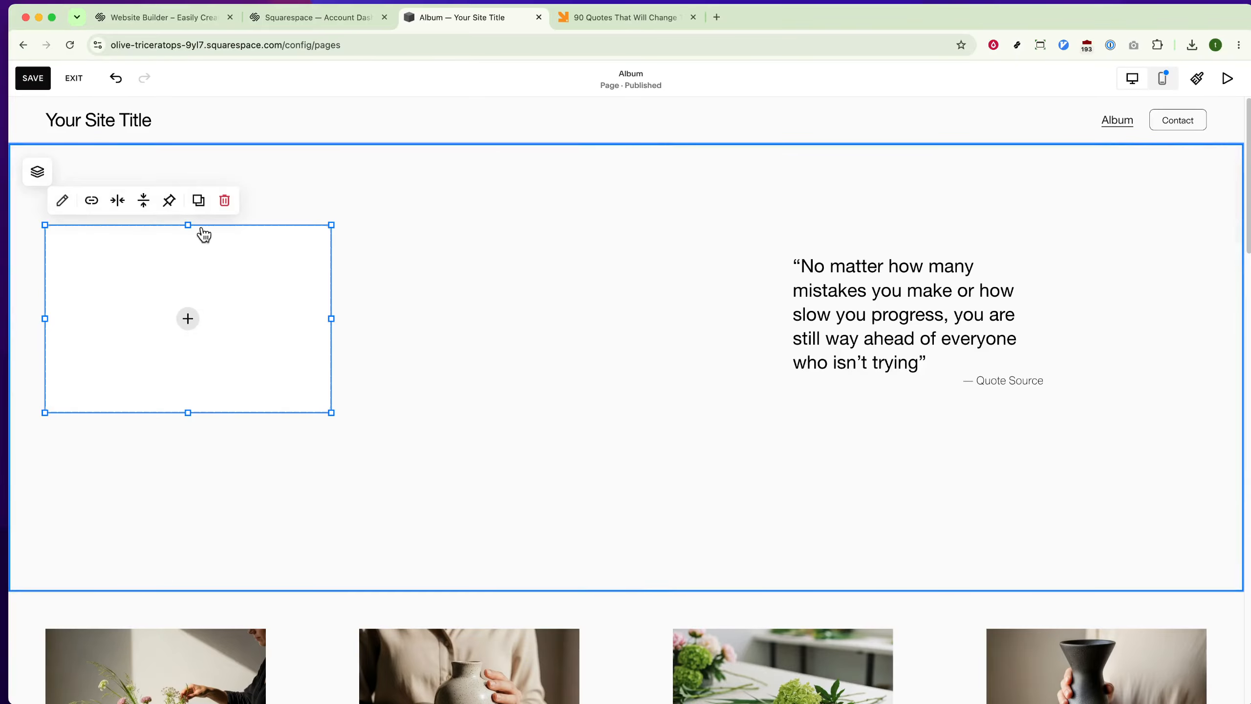
# - Fill the image block with the free black-and-white cat photo found by searching stock images for "cat", and enlarge the block up to the quote
pyautogui.click(187, 318)
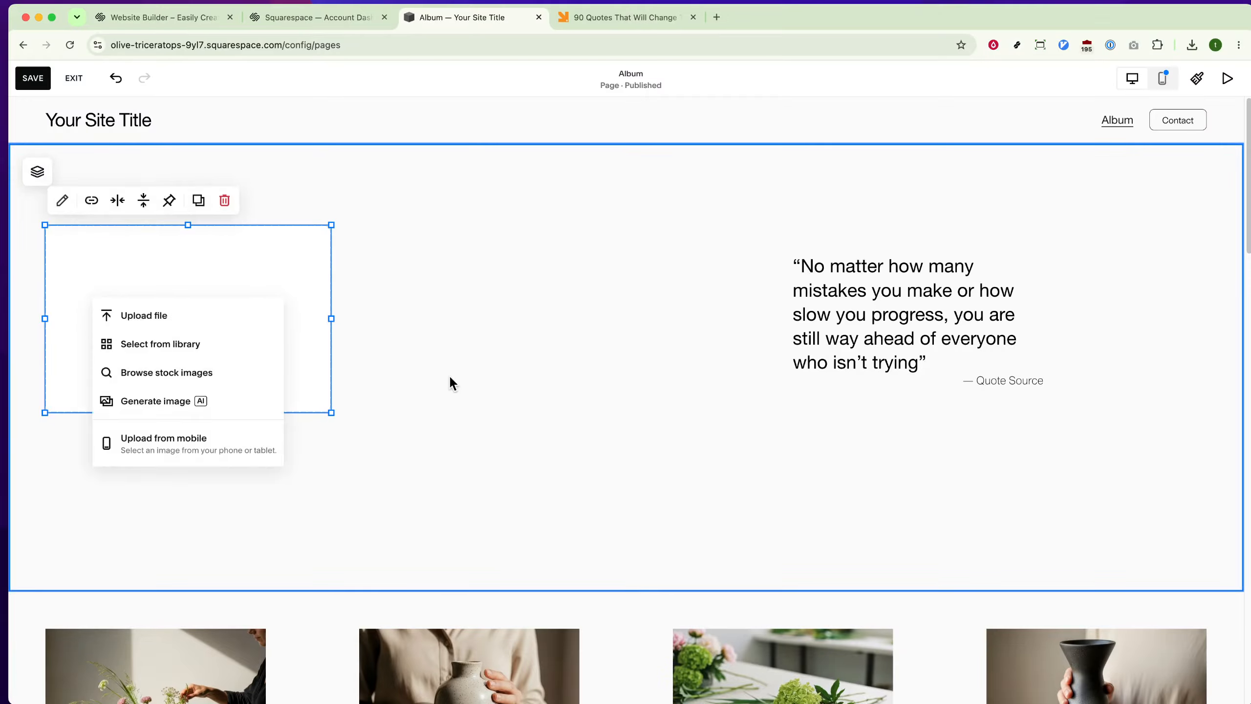
pyautogui.click(202, 348)
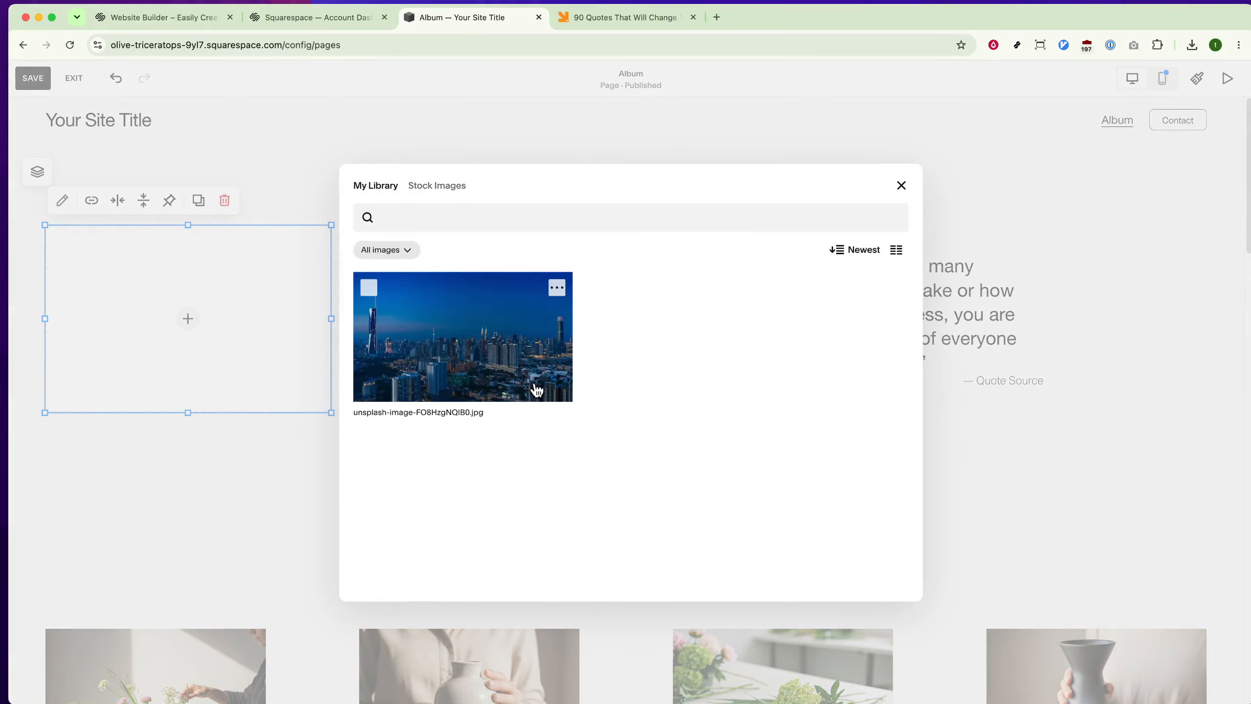
pyautogui.click(444, 196)
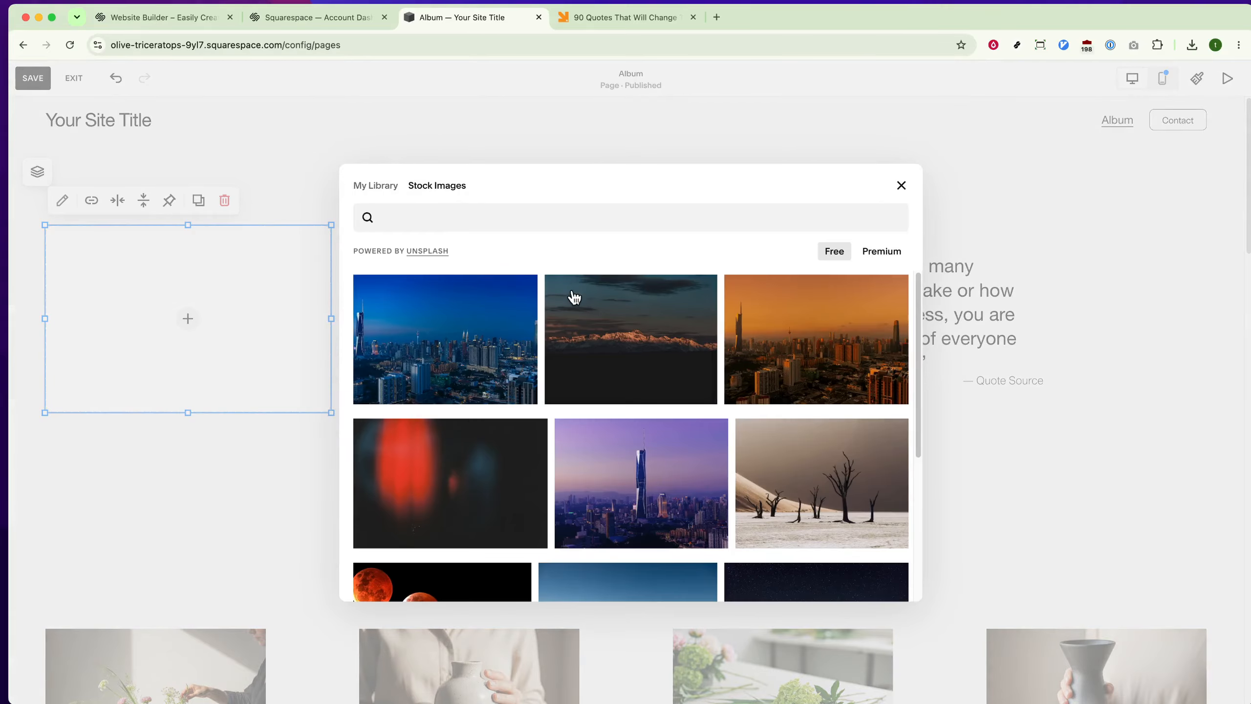
pyautogui.scroll(-5, 574, 298)
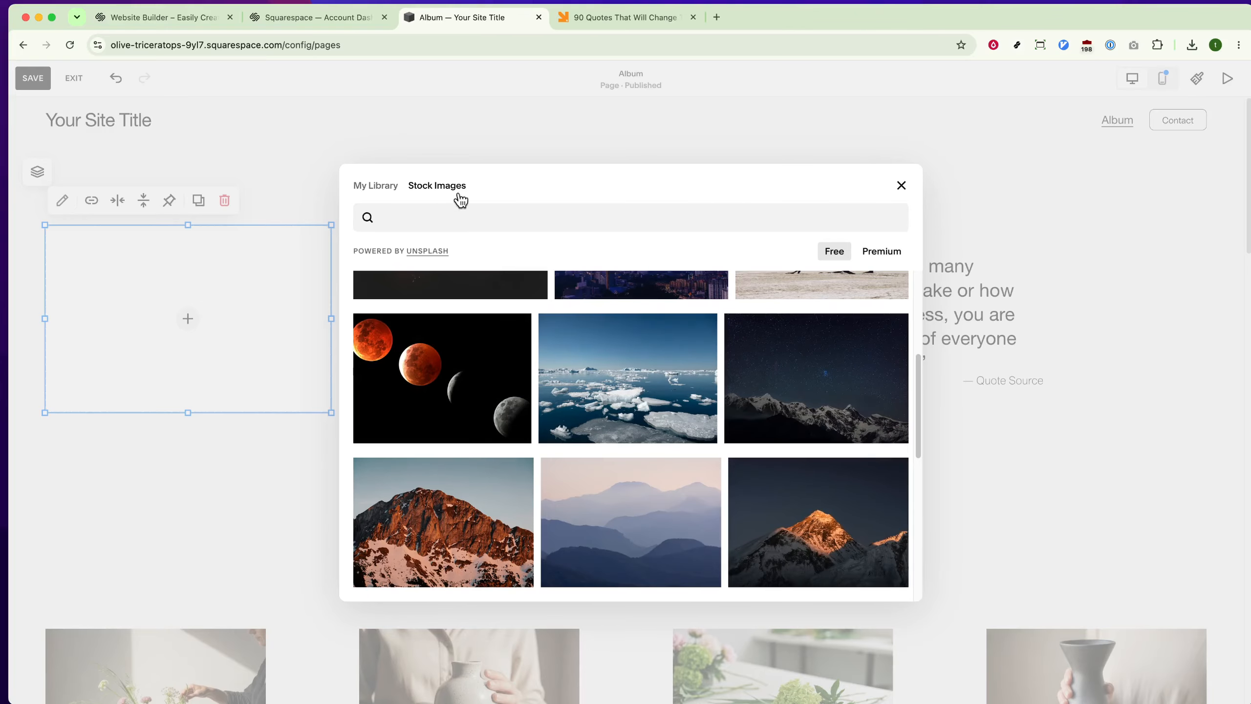
pyautogui.click(460, 215)
pyautogui.write('cat')
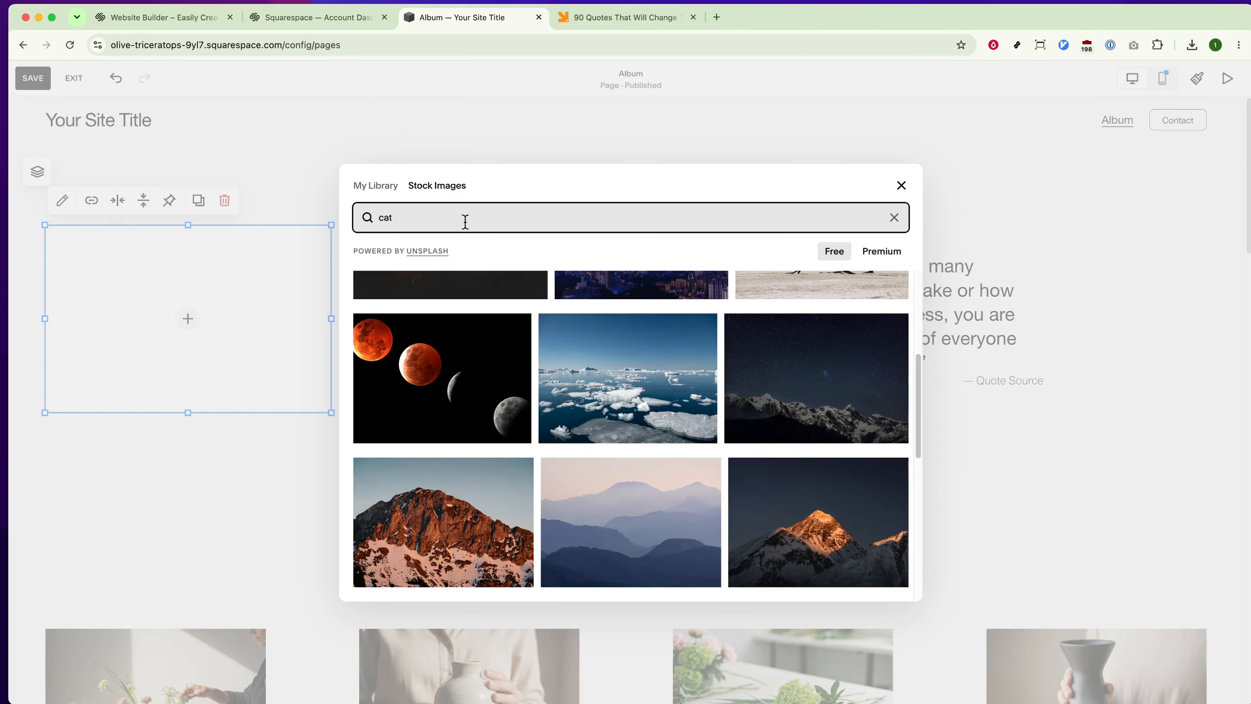
pyautogui.press('Return')
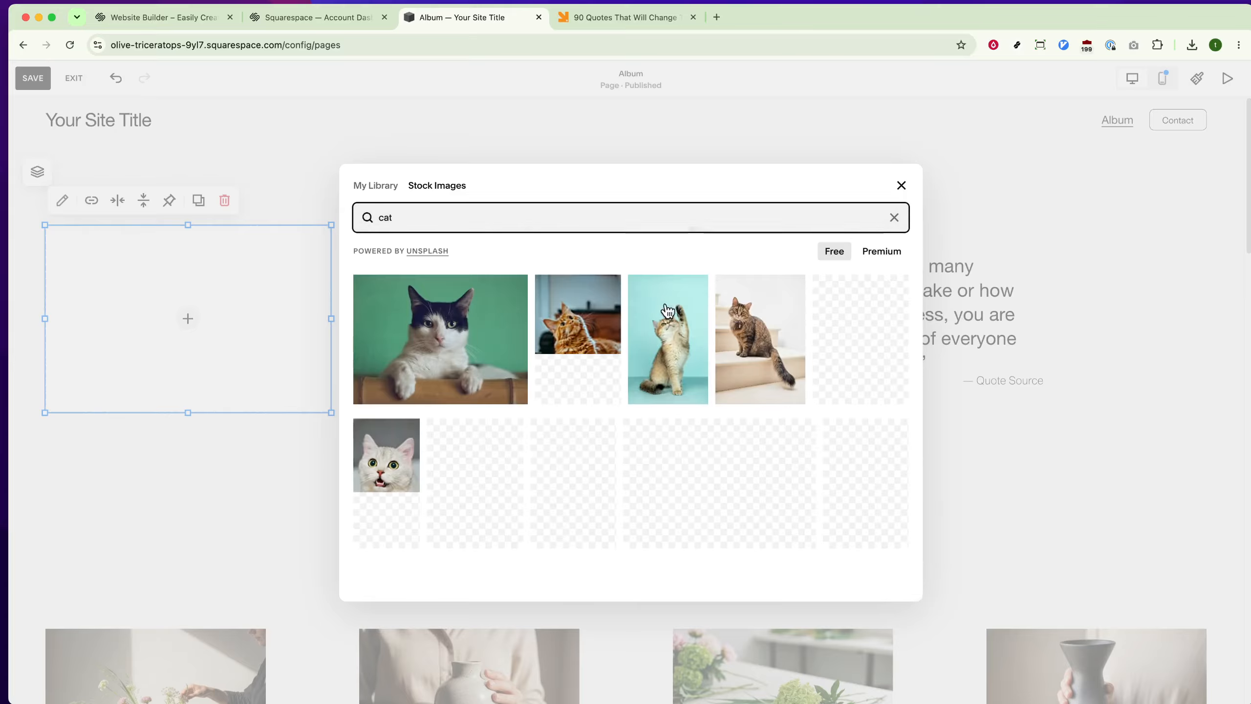
pyautogui.click(475, 363)
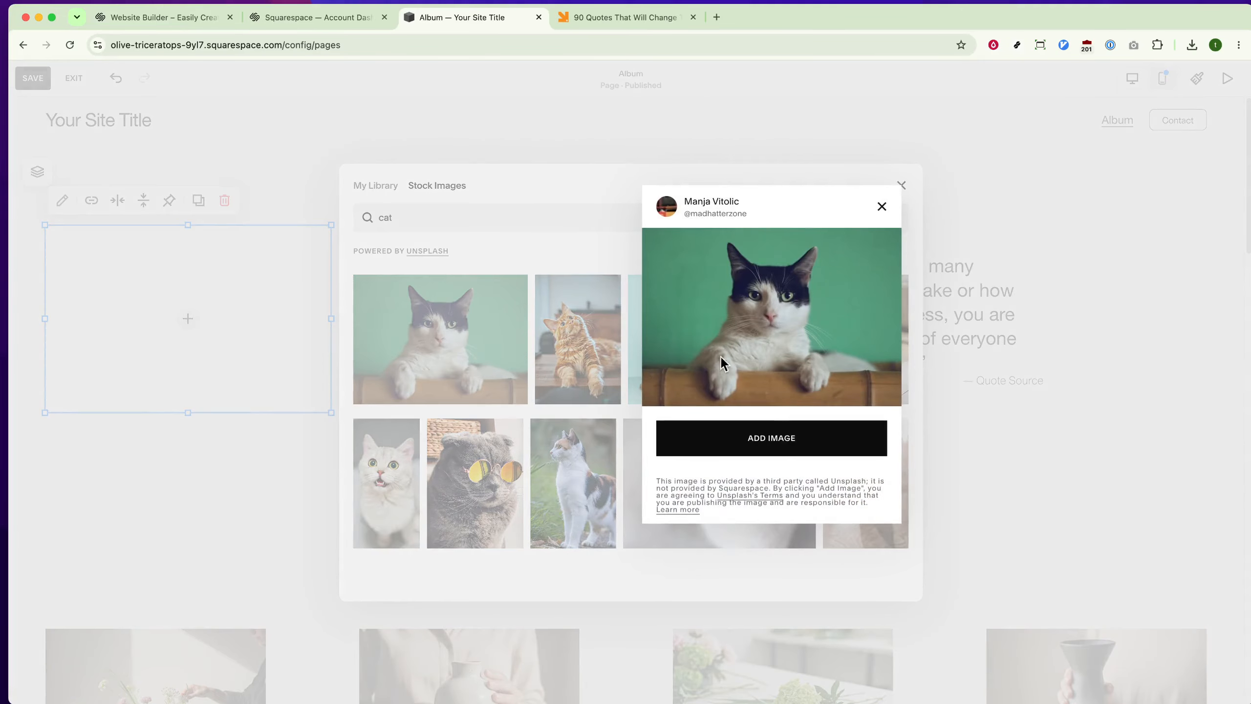
pyautogui.click(771, 437)
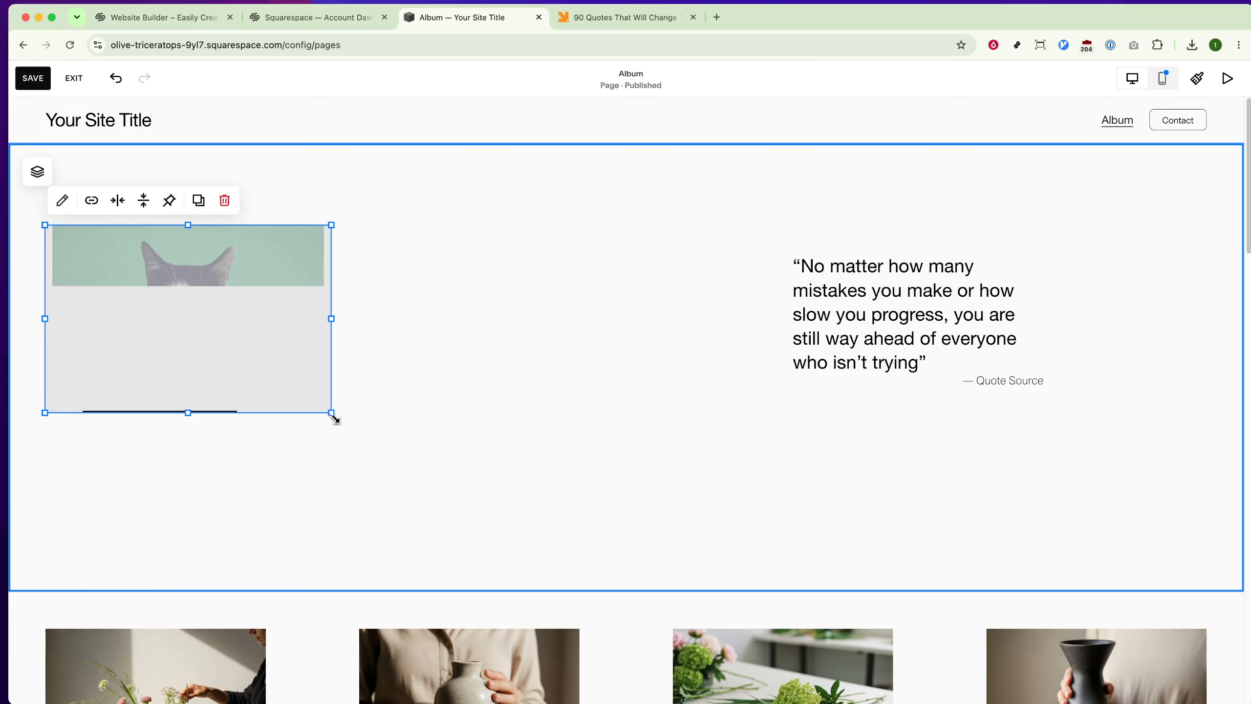
pyautogui.moveTo(333, 414); pyautogui.dragTo(782, 547)
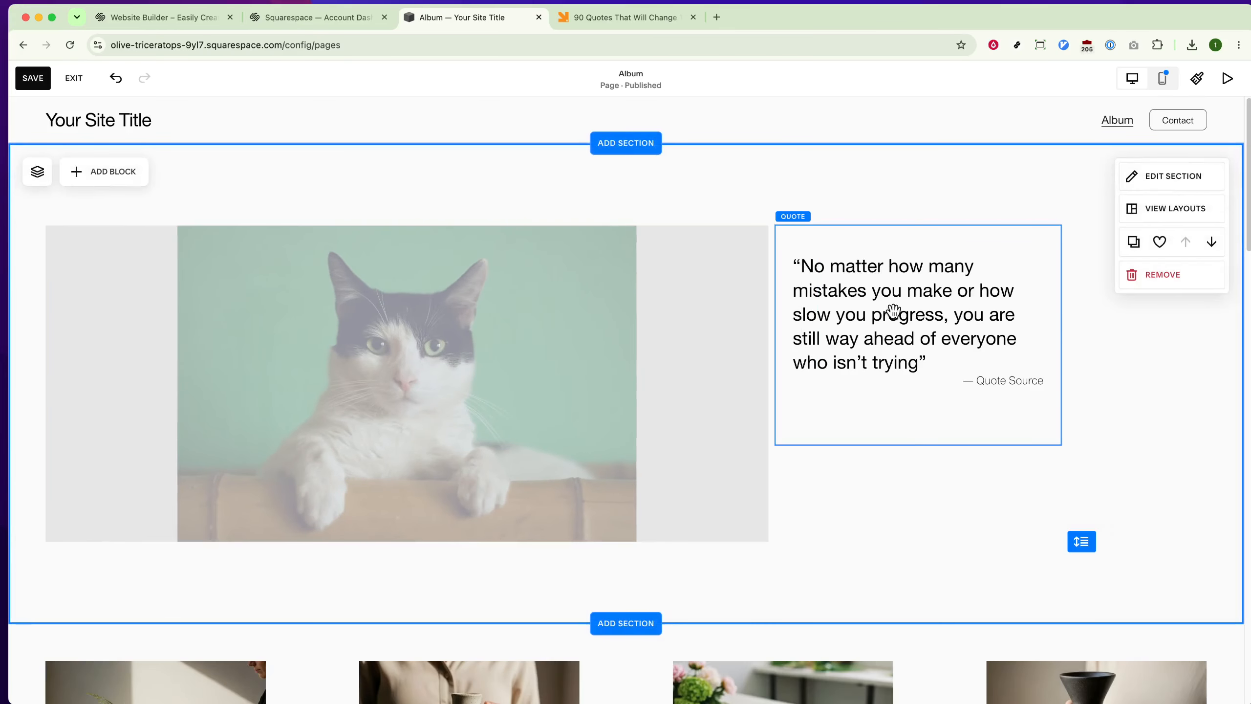